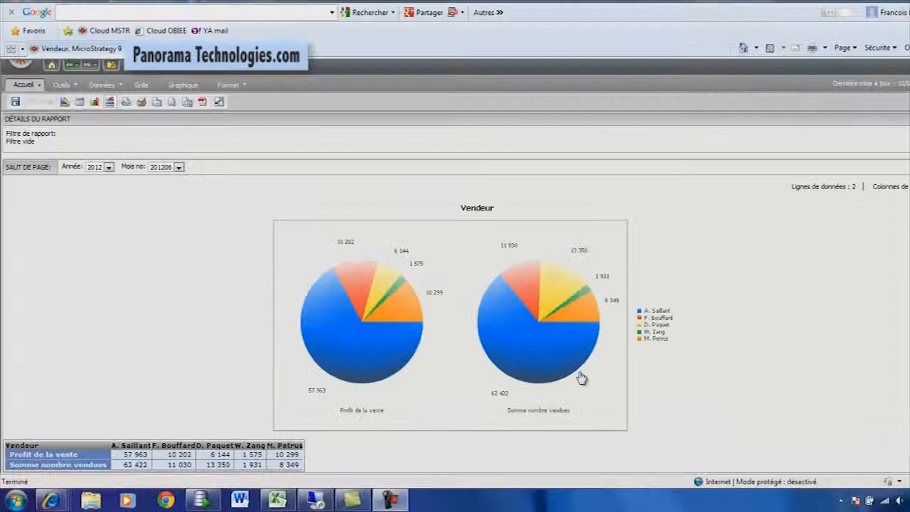
Examine the slices of the Profit de la vente and Somme nombre vendues pie charts in the Vendeur report.
{"action": "mouse_move", "coordinate": [552, 349]}
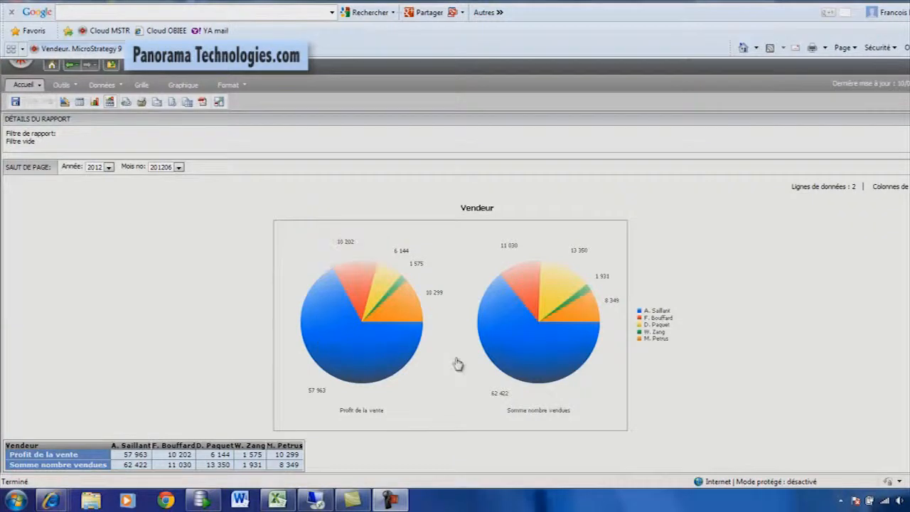
{"action": "mouse_move", "coordinate": [575, 301]}
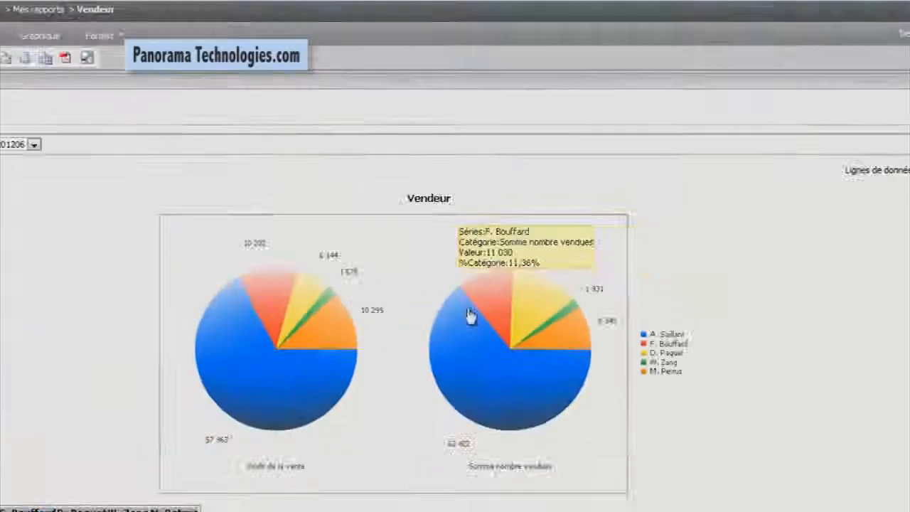
{"action": "mouse_move", "coordinate": [307, 297]}
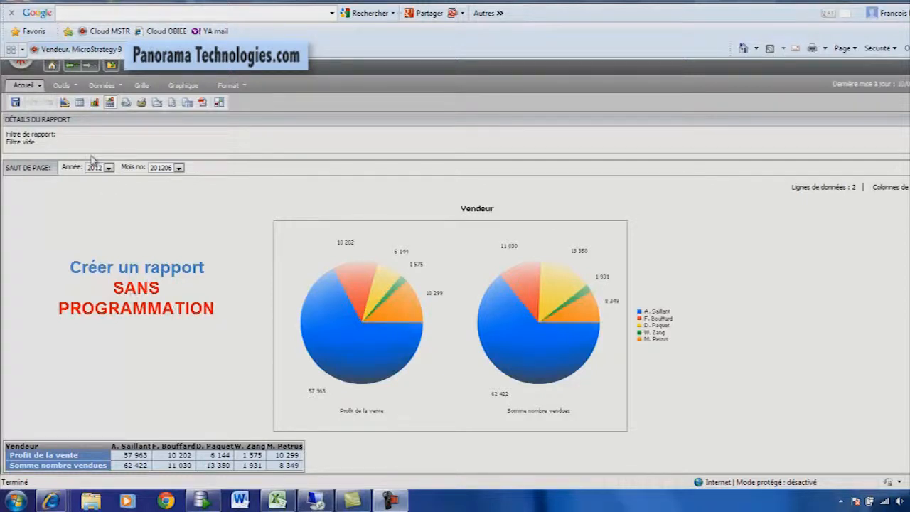
Leave the Vendeur report and start a new blank report (Rapport vierge) from the Mes rapports folder.
{"action": "left_click", "coordinate": [64, 102]}
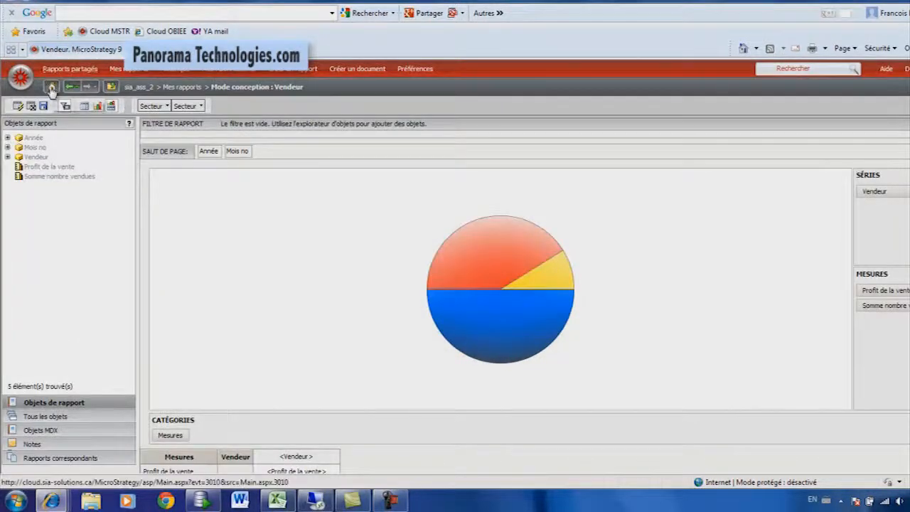
{"action": "left_click", "coordinate": [51, 88]}
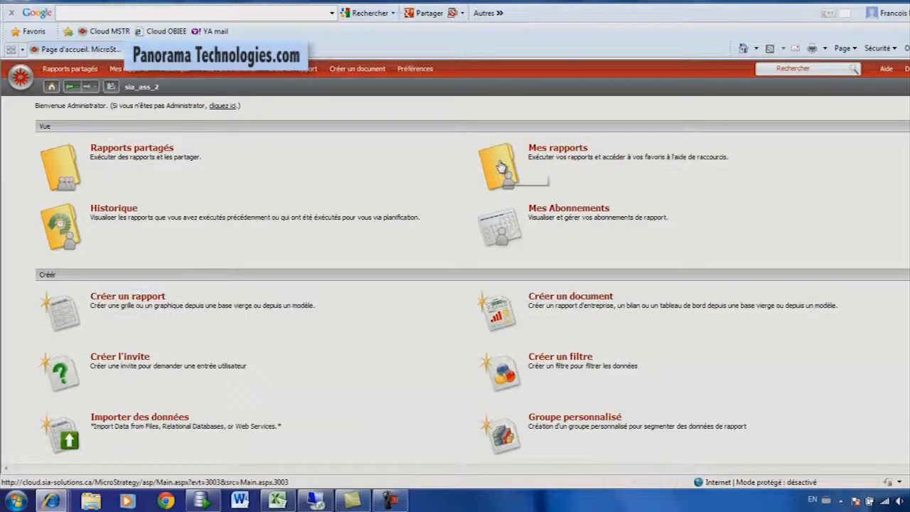
{"action": "left_click", "coordinate": [508, 167]}
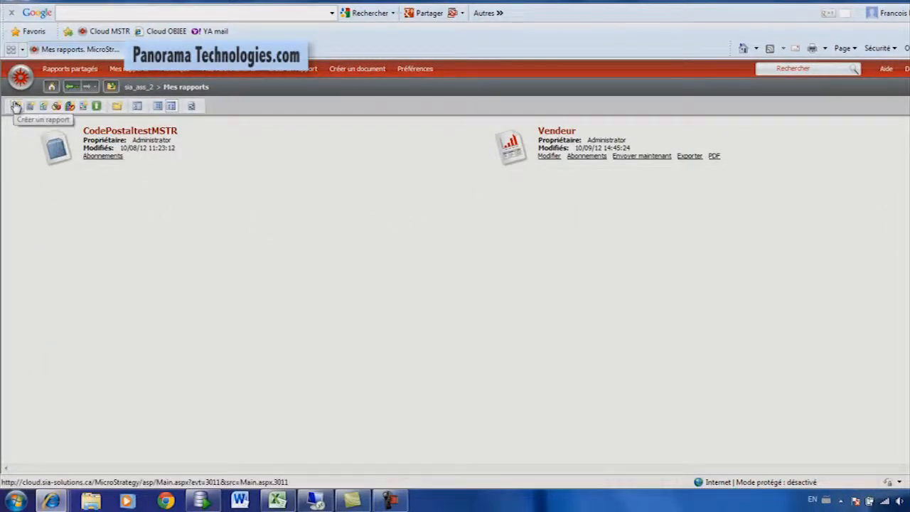
{"action": "left_click", "coordinate": [15, 106]}
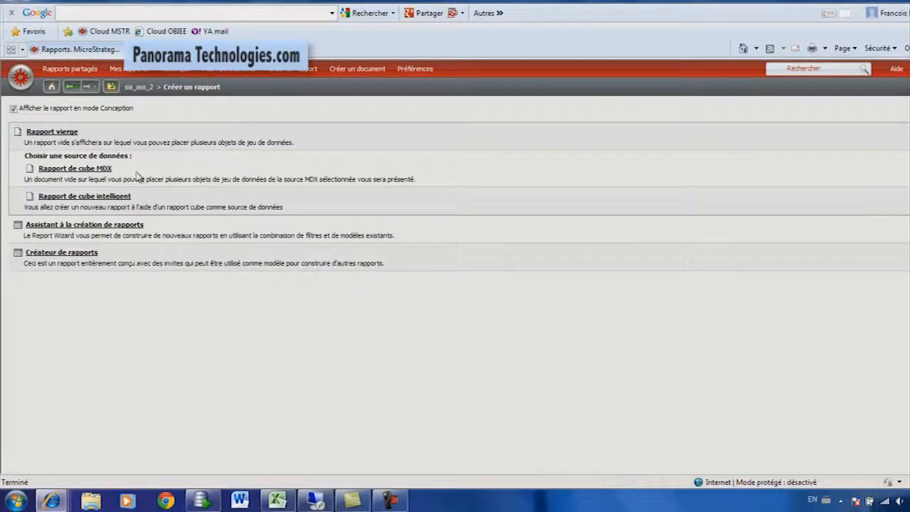
{"action": "left_click", "coordinate": [57, 134]}
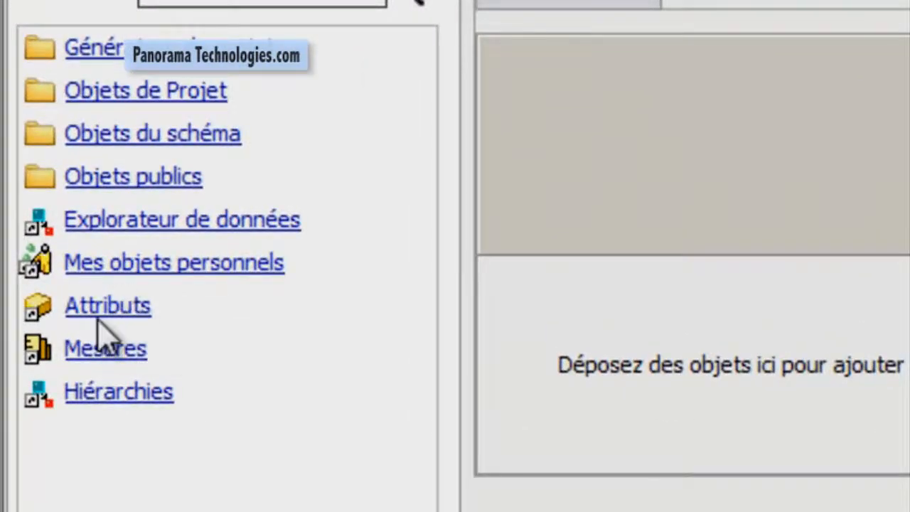
Place the attributes Vendeur in the columns, Année in the page-by area and Mois no in the rows.
{"action": "left_click", "coordinate": [117, 307]}
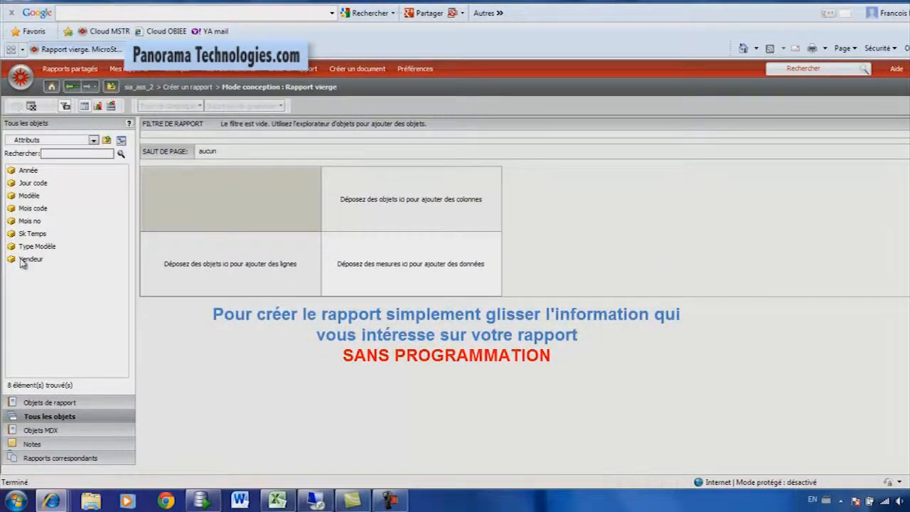
{"action": "left_click_drag", "start_coordinate": [30, 260], "coordinate": [424, 221]}
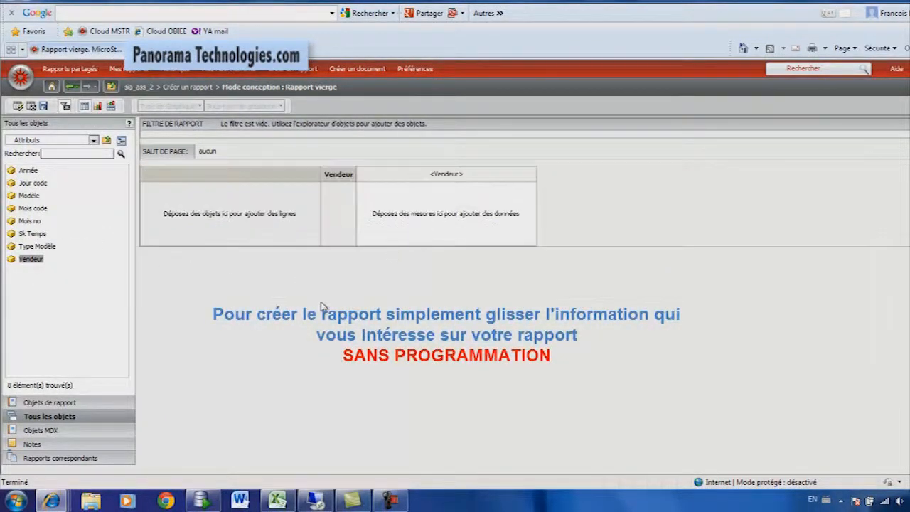
{"action": "left_click_drag", "start_coordinate": [29, 170], "coordinate": [209, 151]}
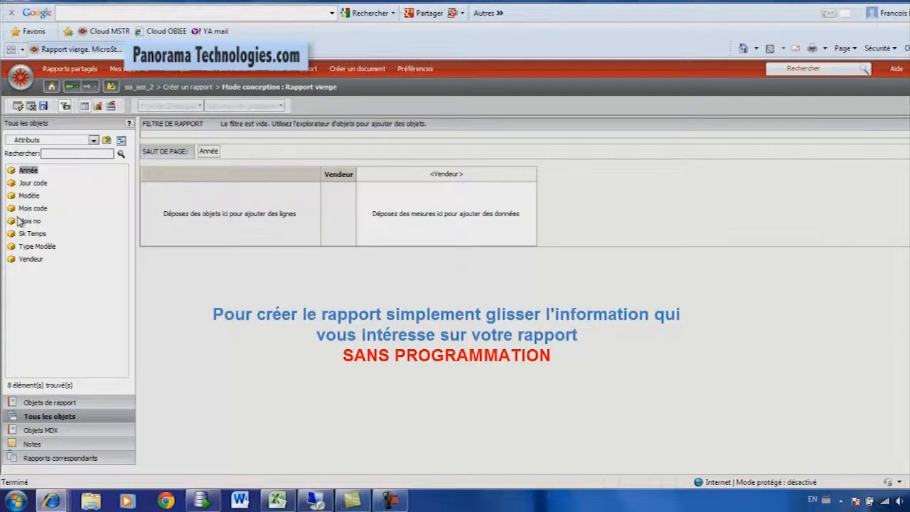
{"action": "left_click_drag", "start_coordinate": [29, 223], "coordinate": [220, 230]}
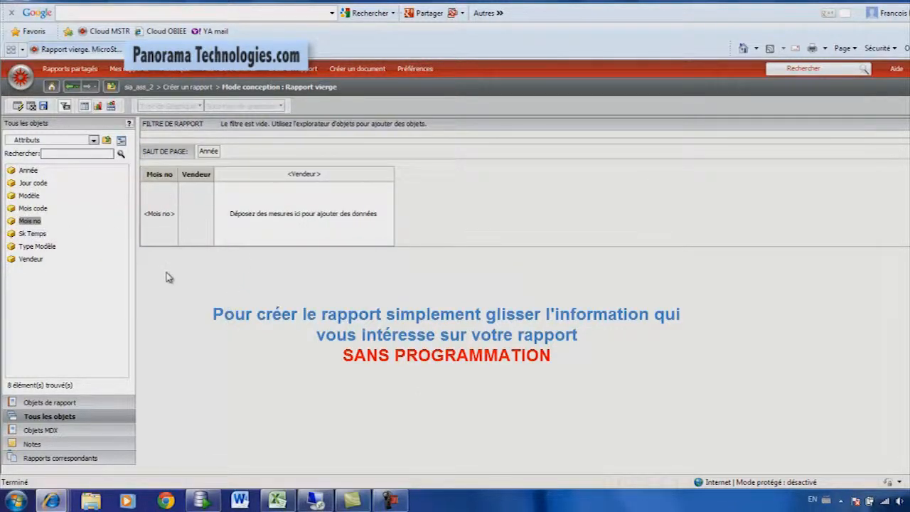
Run the report and check the years offered in the Année page-by selector.
{"action": "left_click", "coordinate": [16, 107]}
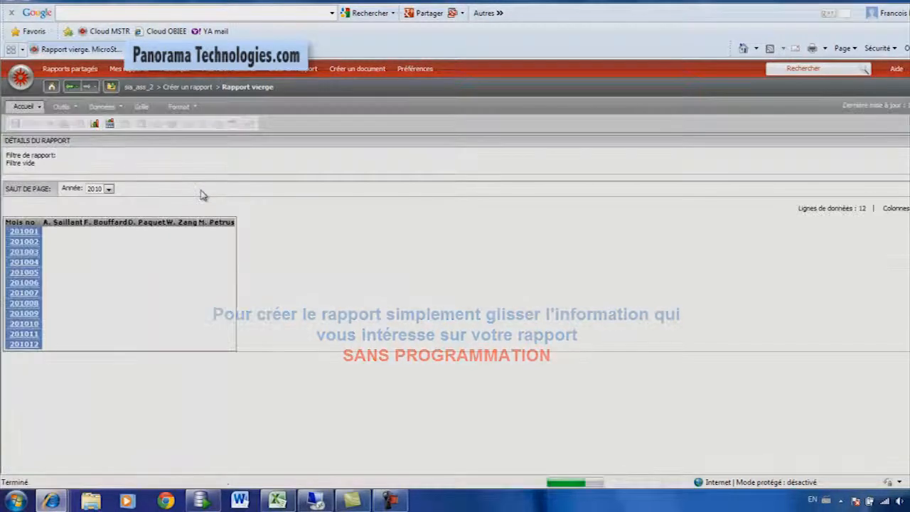
{"action": "left_click", "coordinate": [109, 190]}
{"action": "left_click", "coordinate": [108, 190]}
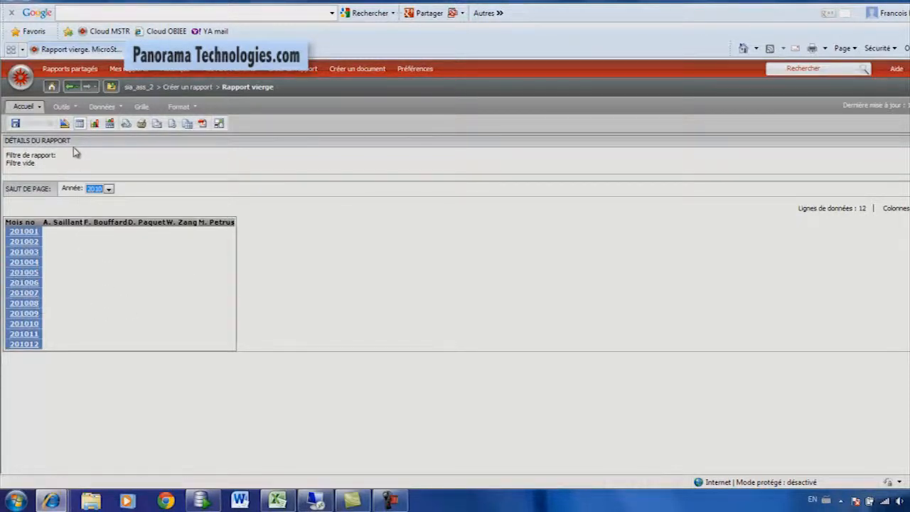
Return to design mode and add the measure Somme nombre vendues to the report's data area.
{"action": "left_click", "coordinate": [64, 124]}
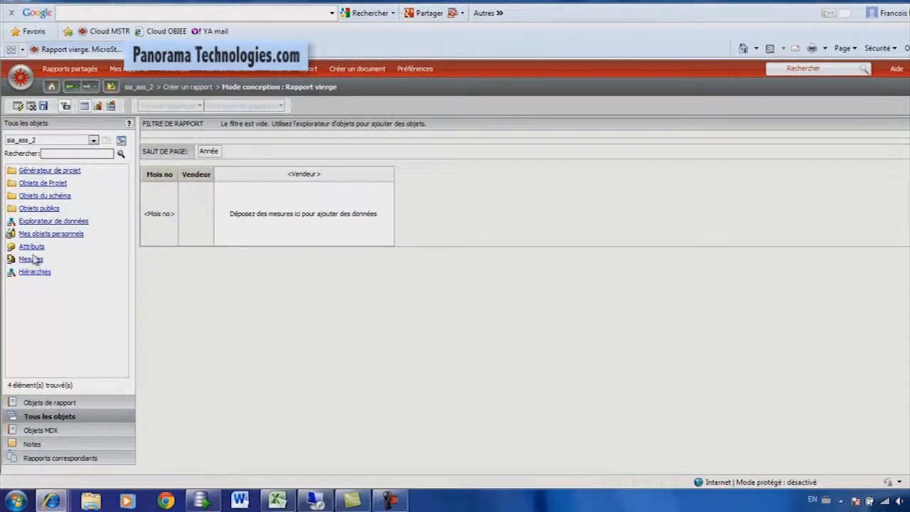
{"action": "left_click", "coordinate": [32, 262]}
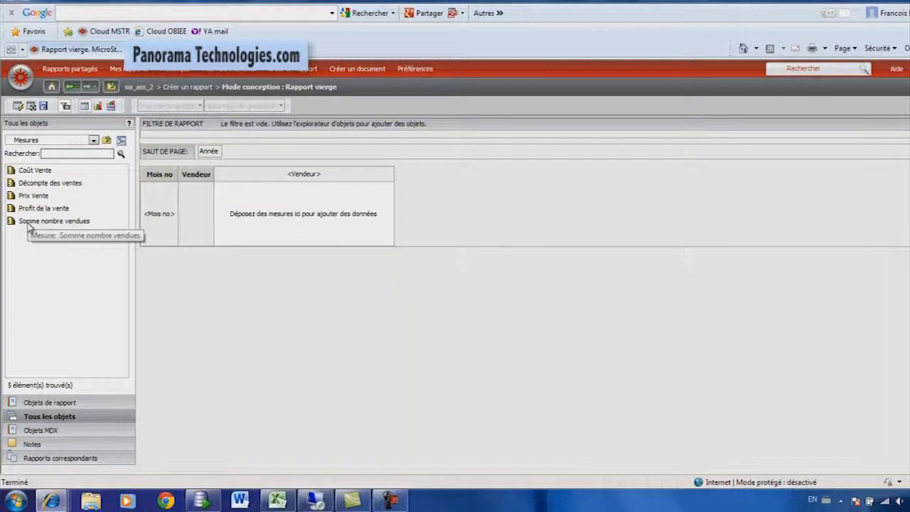
{"action": "left_click", "coordinate": [29, 225]}
{"action": "left_click_drag", "start_coordinate": [29, 224], "coordinate": [297, 224]}
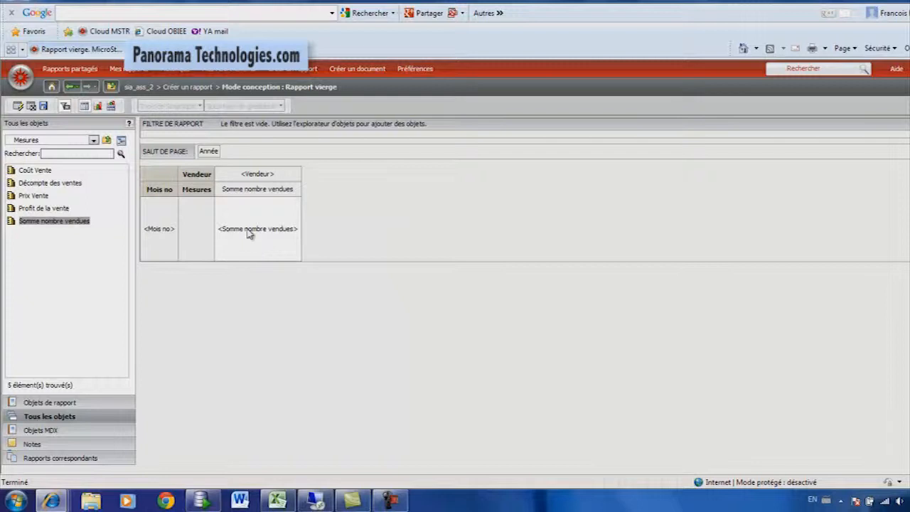
Run the report and set the Année page-by selector to 2012.
{"action": "left_click", "coordinate": [18, 105]}
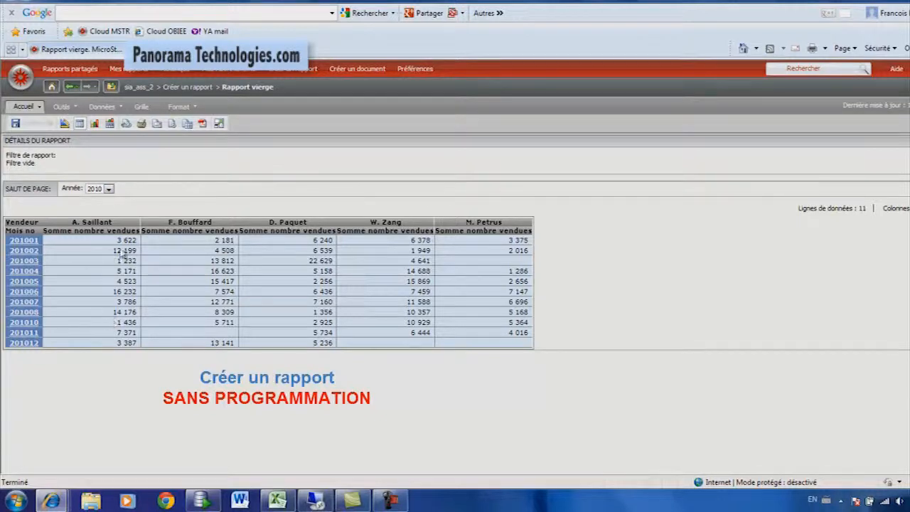
{"action": "left_click", "coordinate": [108, 188]}
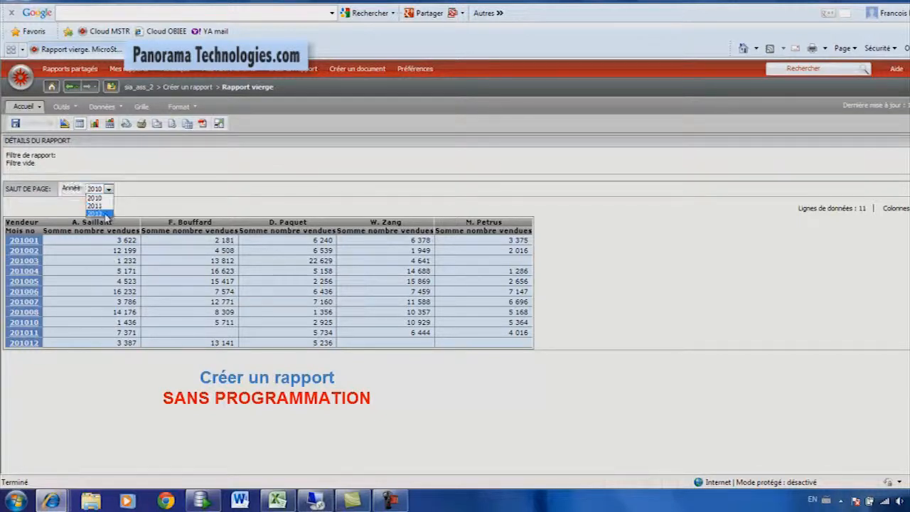
{"action": "left_click", "coordinate": [96, 214]}
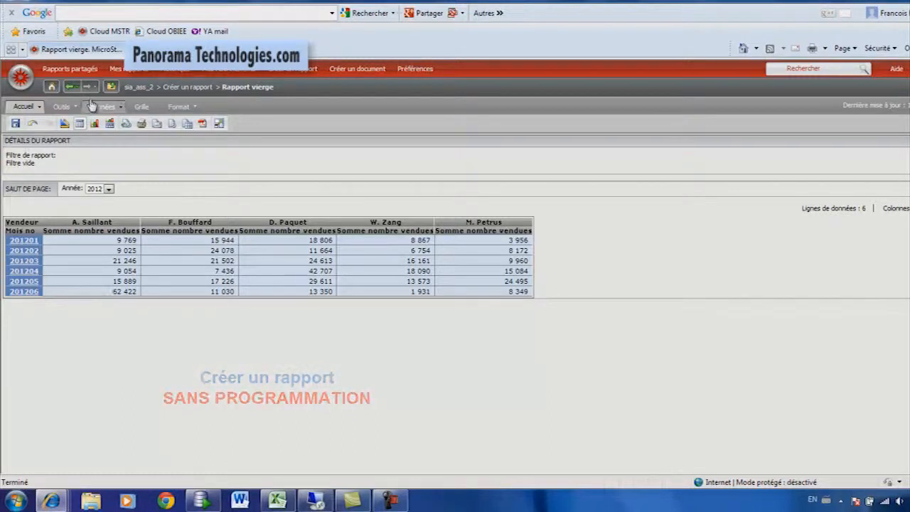
Display the report as a grid and graph together to view the monthly bars per salesperson.
{"action": "left_click", "coordinate": [109, 123]}
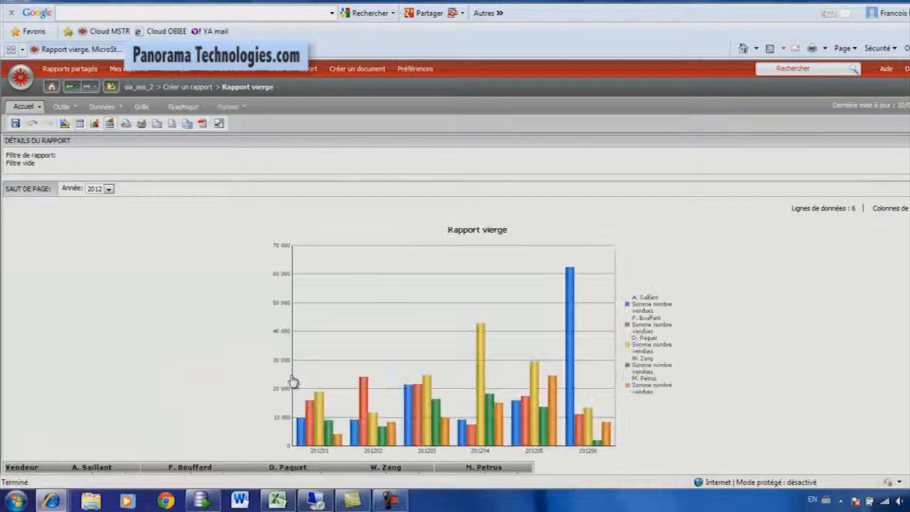
{"action": "scroll", "coordinate": [240, 375], "scroll_direction": "down", "scroll_amount": 2}
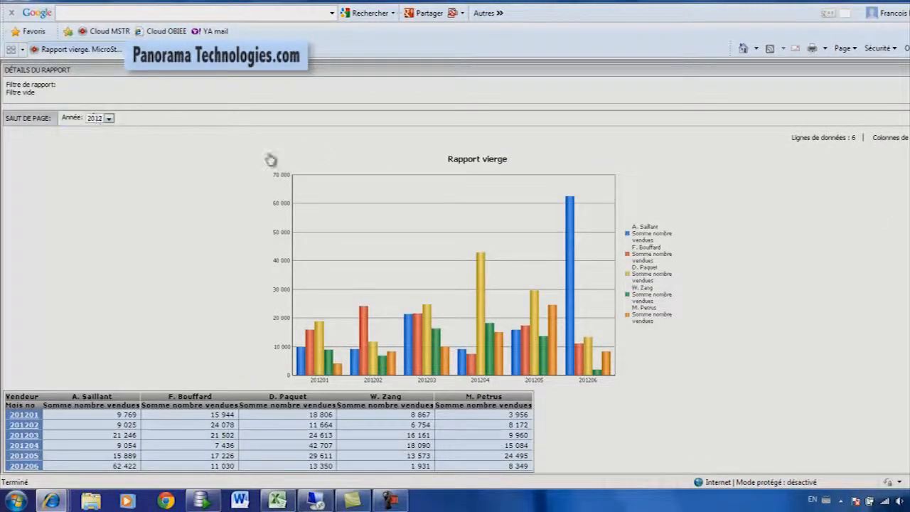
{"action": "mouse_move", "coordinate": [571, 208]}
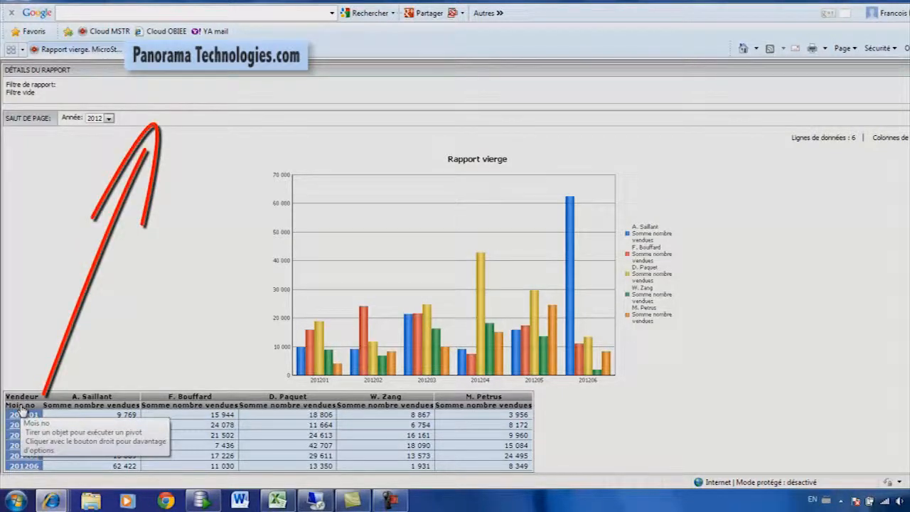
Pivot Mois no from the grid rows into the page-by area and select month 201206.
{"action": "left_click_drag", "start_coordinate": [22, 411], "coordinate": [124, 127]}
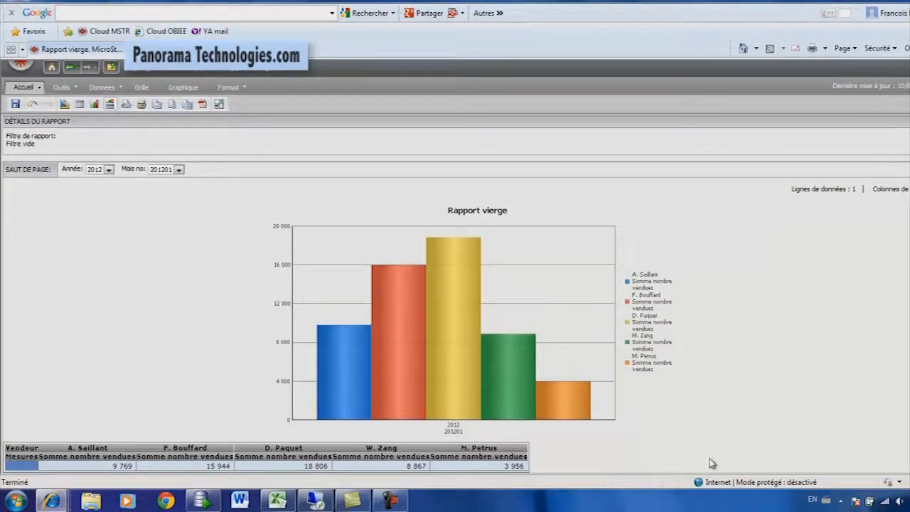
{"action": "left_click", "coordinate": [179, 169]}
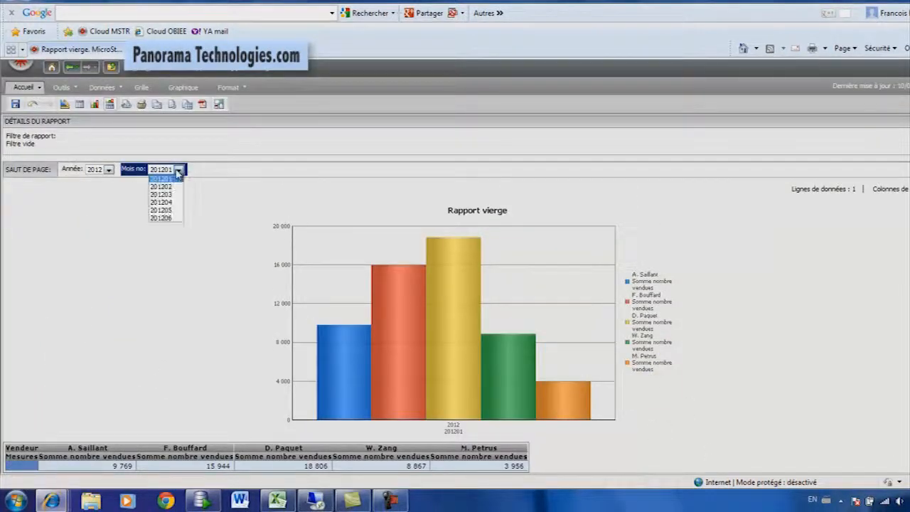
{"action": "left_click", "coordinate": [160, 218]}
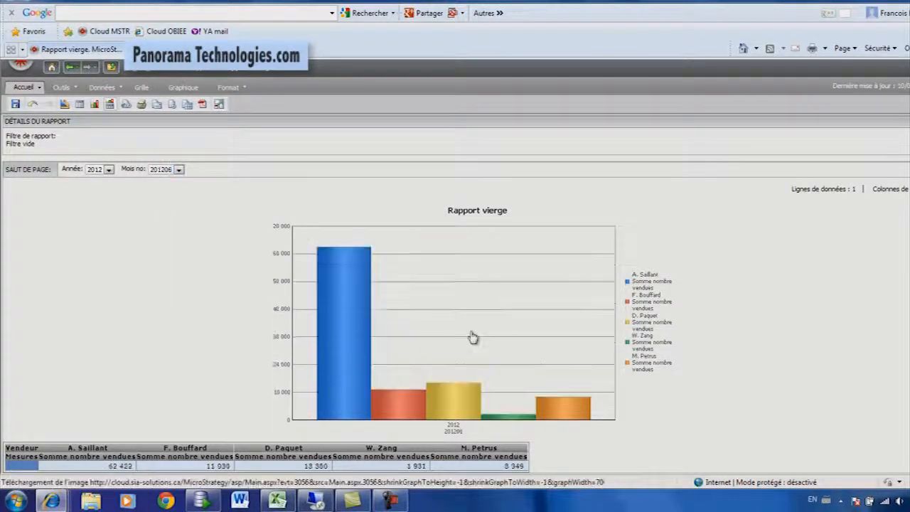
{"action": "mouse_move", "coordinate": [341, 268]}
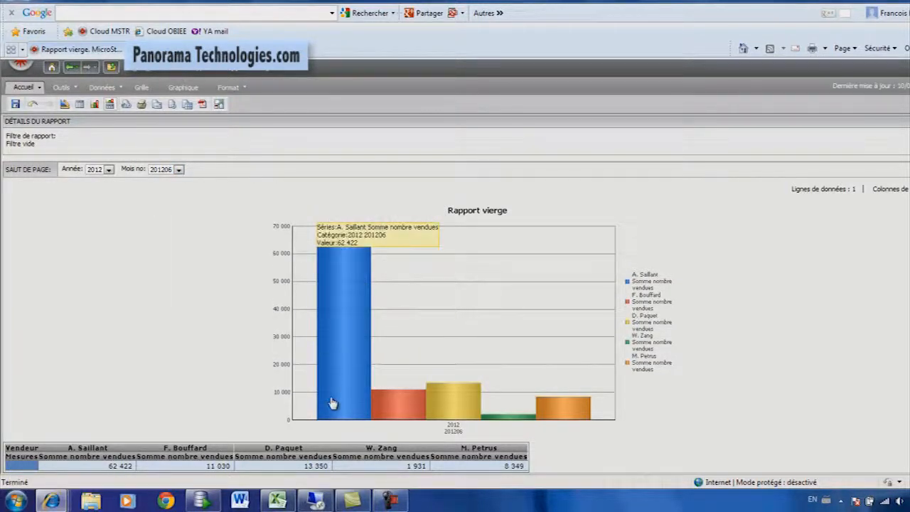
Change the graph type from vertical bars to a pie chart (Secteur).
{"action": "left_click", "coordinate": [183, 87]}
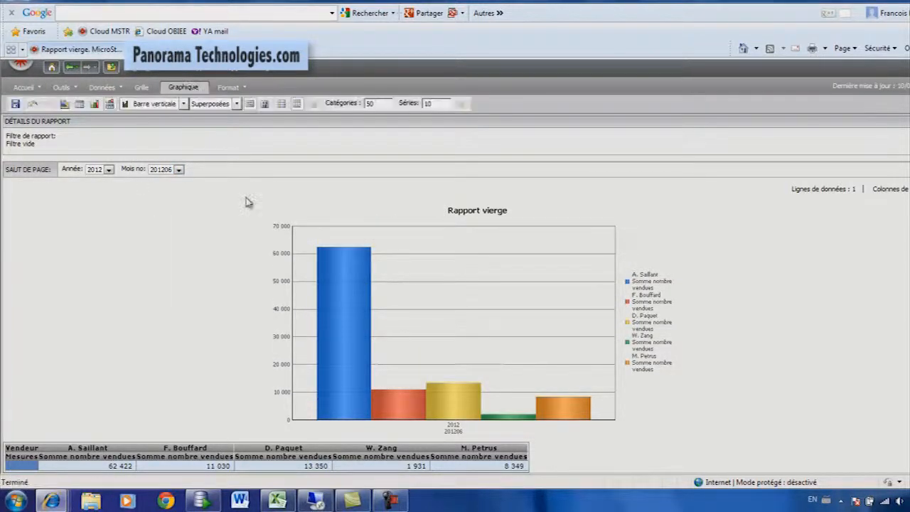
{"action": "left_click", "coordinate": [182, 104]}
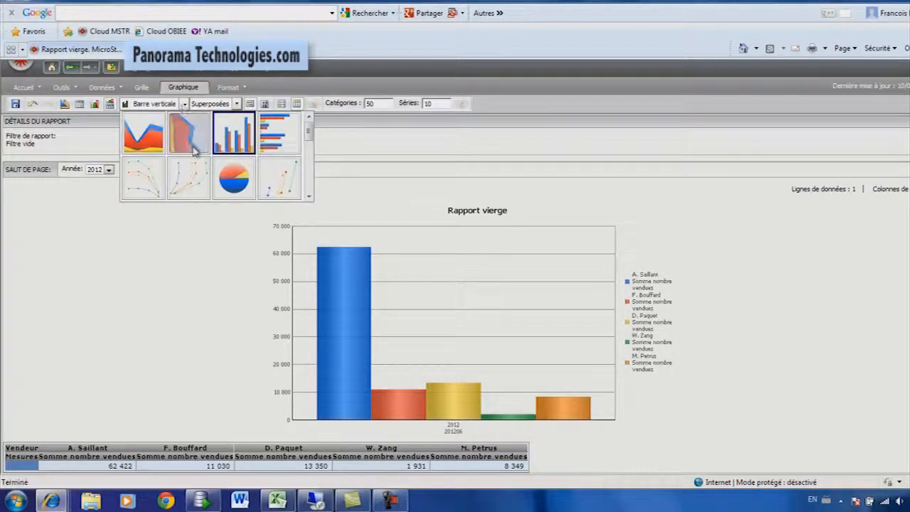
{"action": "left_click", "coordinate": [237, 187]}
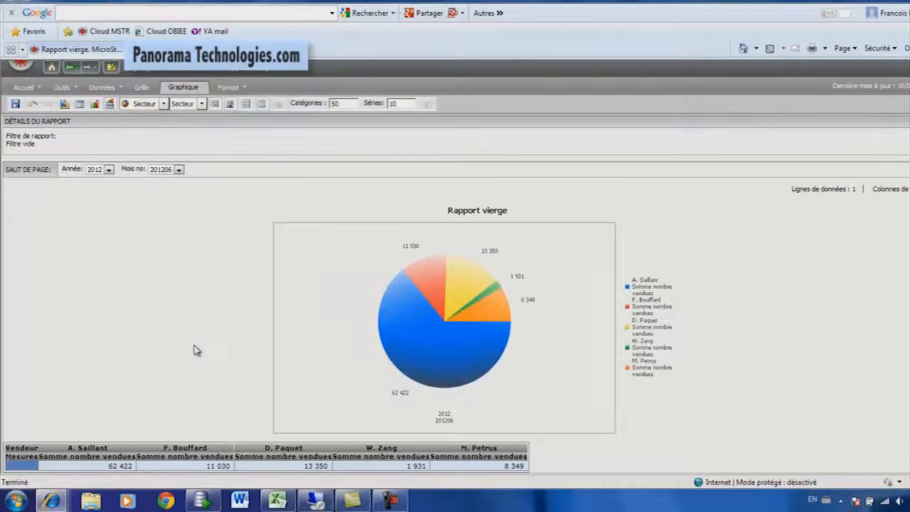
{"action": "mouse_move", "coordinate": [391, 335]}
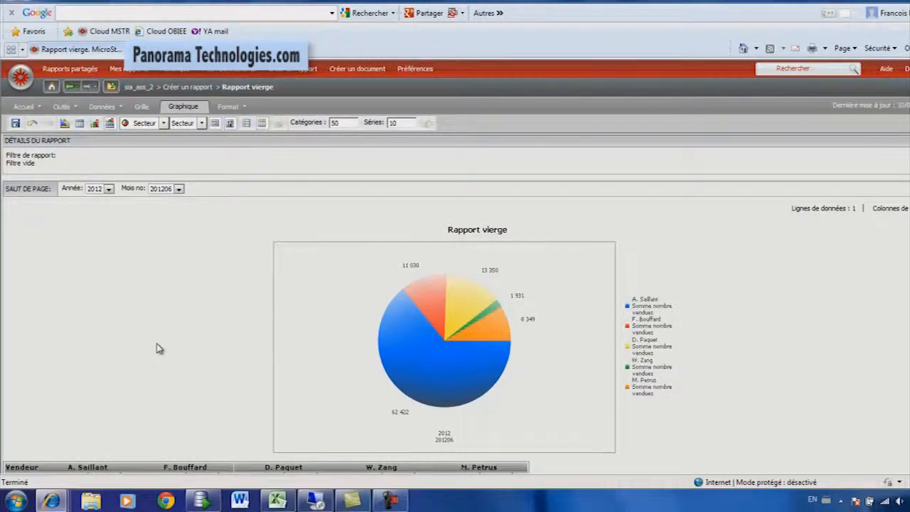
{"action": "scroll", "coordinate": [158, 349], "scroll_direction": "down", "scroll_amount": 1}
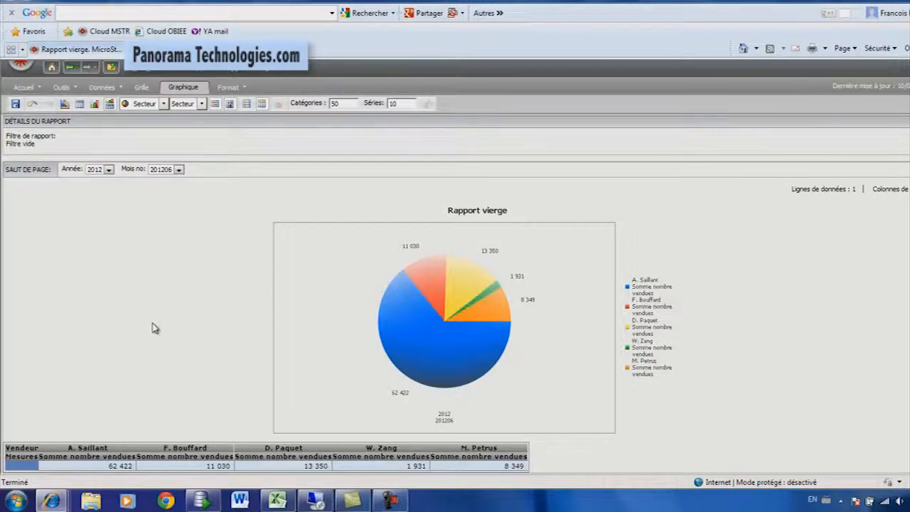
Save the report in Mes rapports under the name Vendeur, replacing the existing report.
{"action": "left_click", "coordinate": [16, 104]}
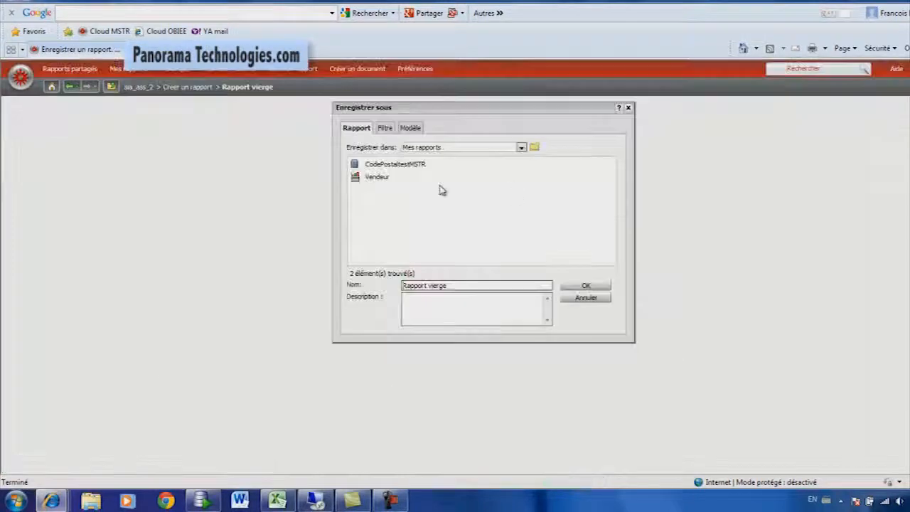
{"action": "left_click", "coordinate": [377, 177]}
{"action": "left_click", "coordinate": [578, 287]}
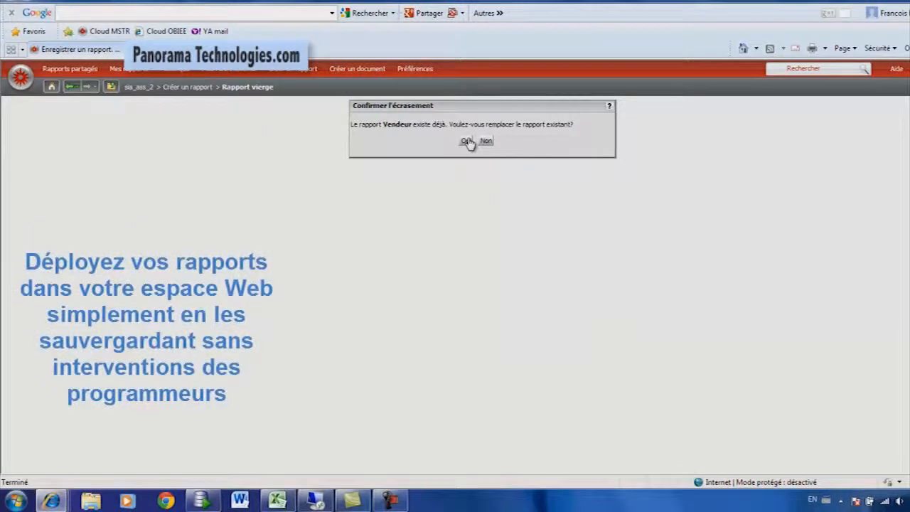
{"action": "left_click", "coordinate": [466, 140]}
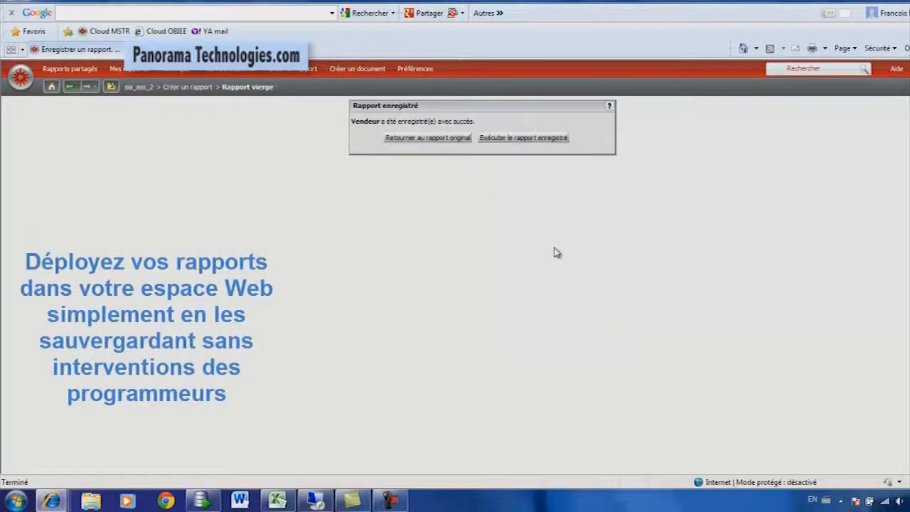
Run the saved Vendeur report, add the Profit de la vente measure to its graph measures in design mode, and rerun it.
{"action": "left_click", "coordinate": [556, 137]}
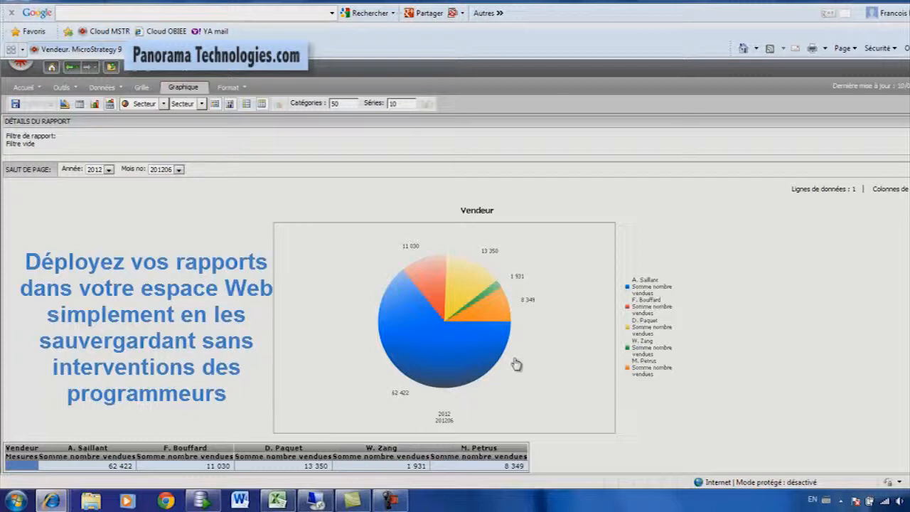
{"action": "mouse_move", "coordinate": [491, 336]}
{"action": "left_click", "coordinate": [64, 103]}
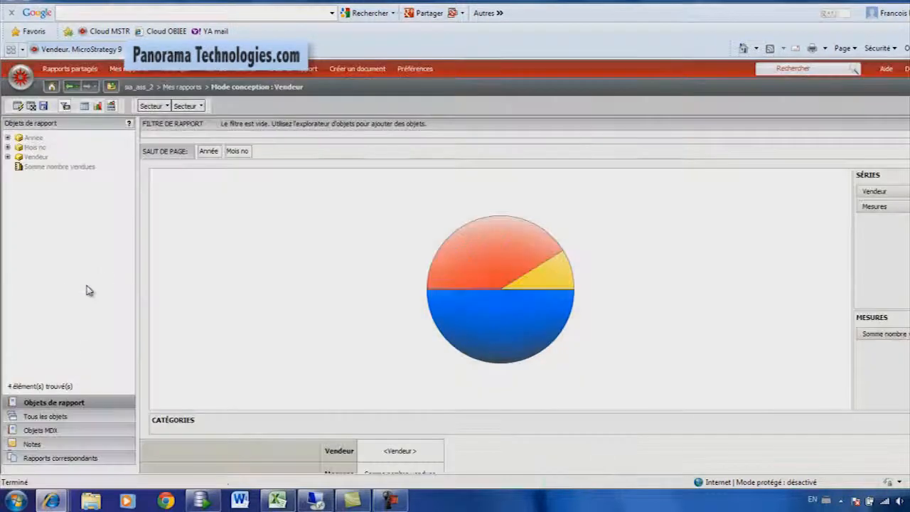
{"action": "left_click", "coordinate": [52, 418]}
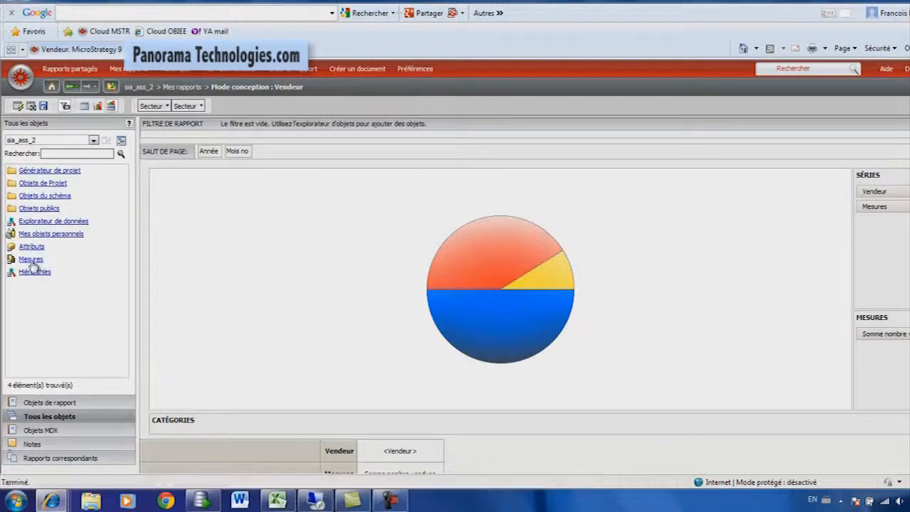
{"action": "left_click", "coordinate": [31, 260]}
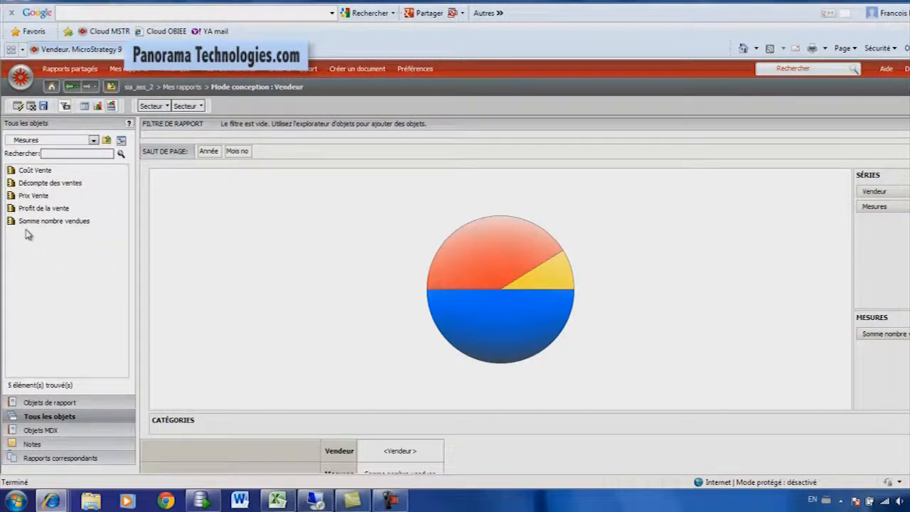
{"action": "left_click", "coordinate": [36, 208]}
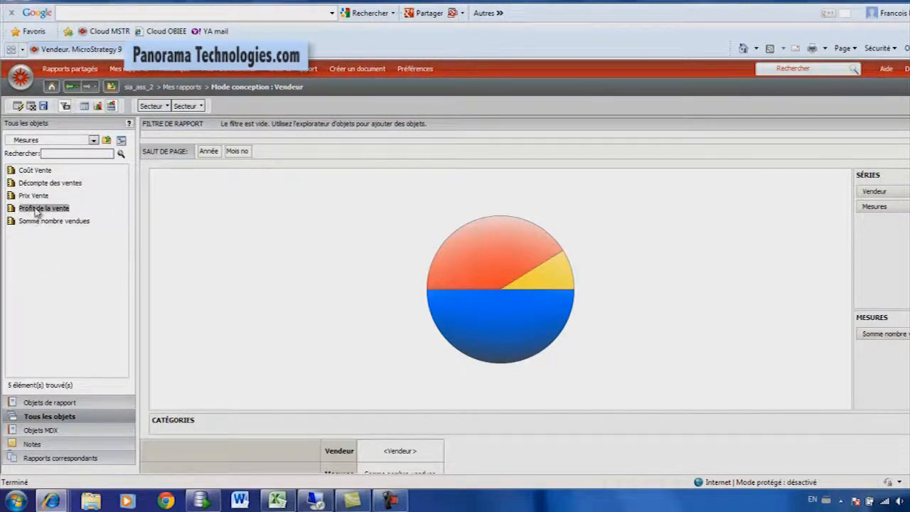
{"action": "left_click_drag", "start_coordinate": [36, 211], "coordinate": [856, 313]}
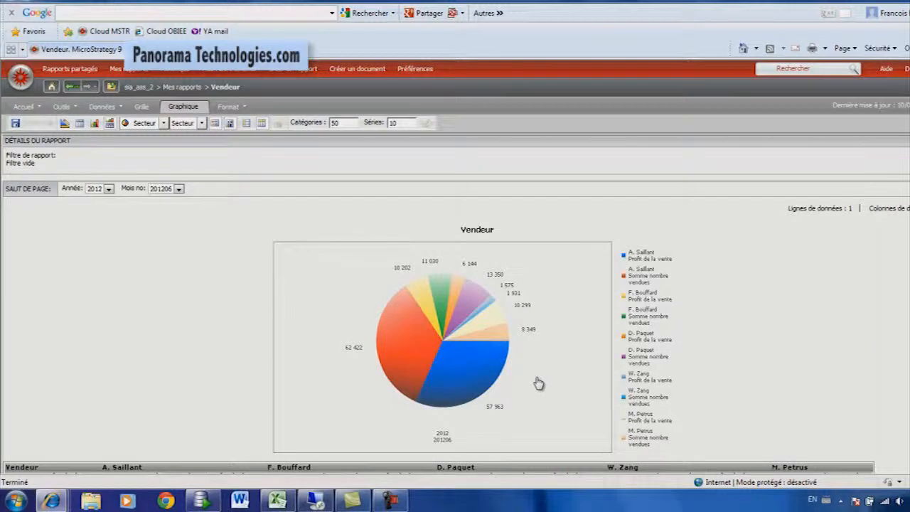
Pivot the measures into the grid rows to give each measure its own pie, and inspect the slices of both pies.
{"action": "scroll", "coordinate": [538, 383], "scroll_direction": "down", "scroll_amount": 1}
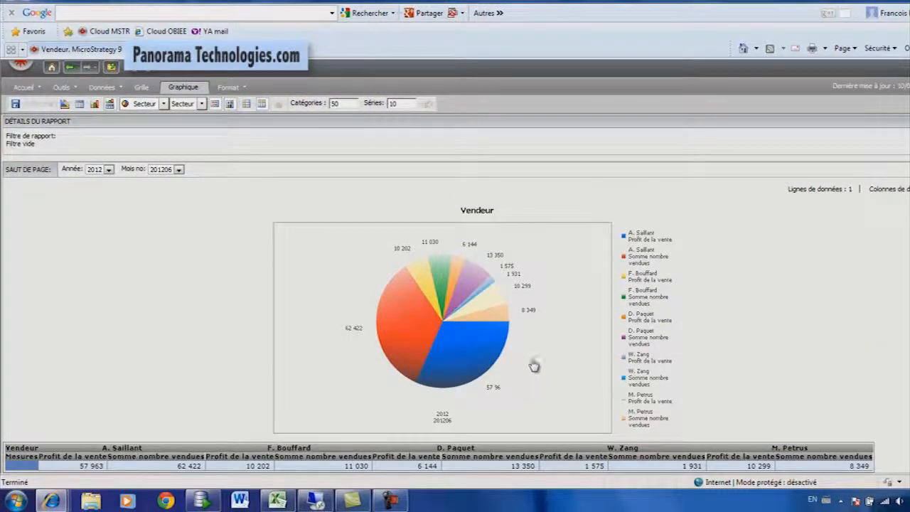
{"action": "mouse_move", "coordinate": [462, 300]}
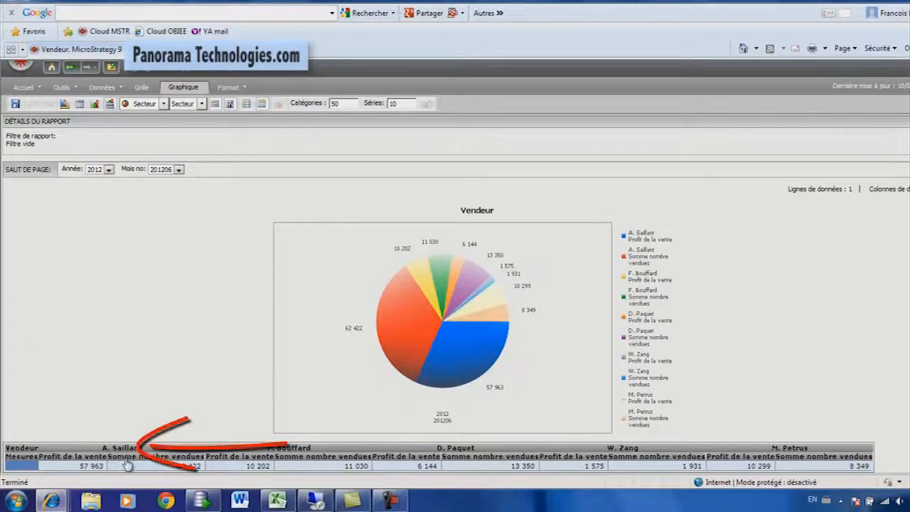
{"action": "left_click_drag", "start_coordinate": [79, 459], "coordinate": [11, 466]}
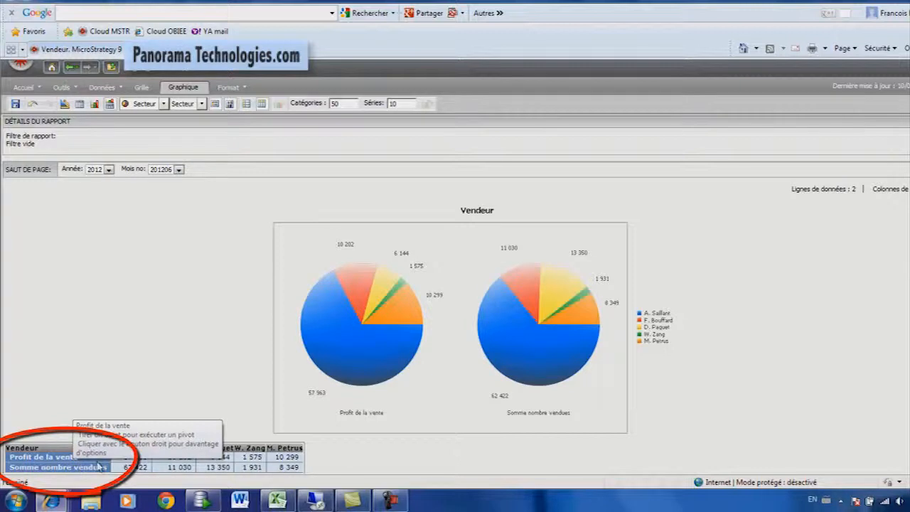
{"action": "mouse_move", "coordinate": [392, 352]}
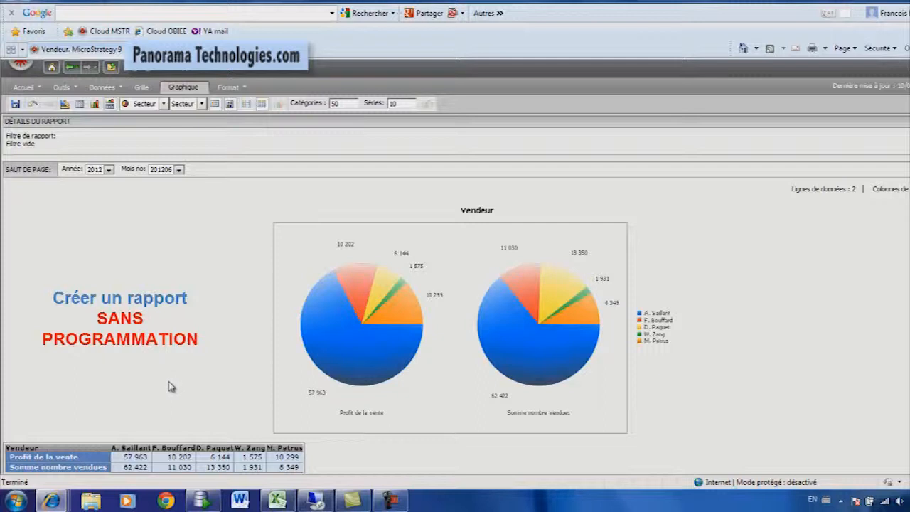
{"action": "mouse_move", "coordinate": [511, 363]}
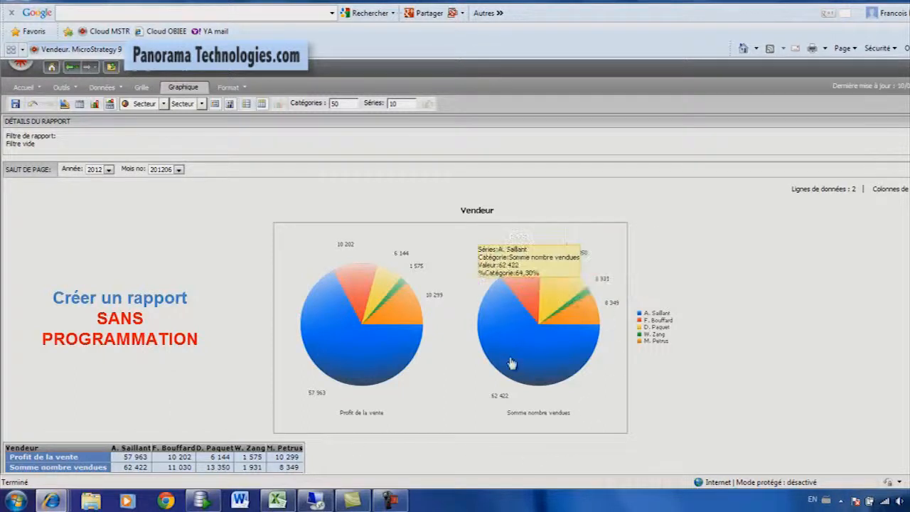
{"action": "mouse_move", "coordinate": [322, 362]}
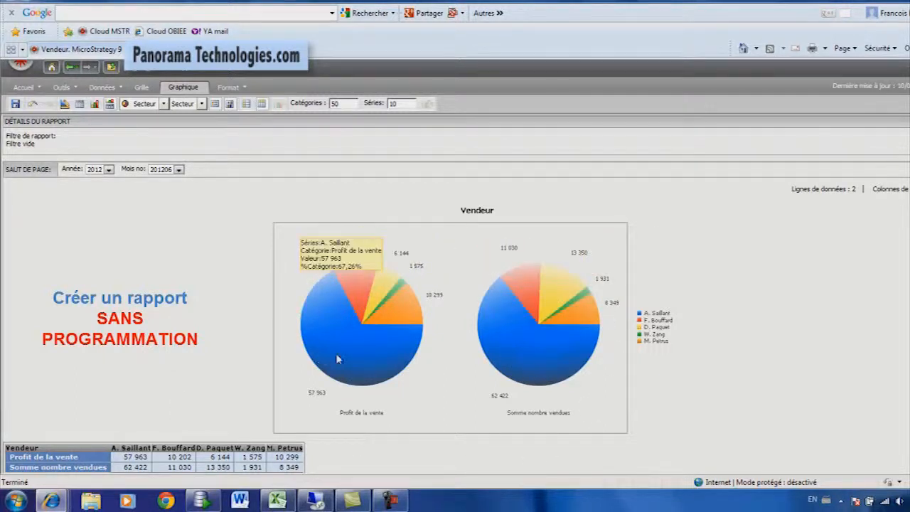
Display the report for year 2010 and month 201006.
{"action": "left_click", "coordinate": [109, 169]}
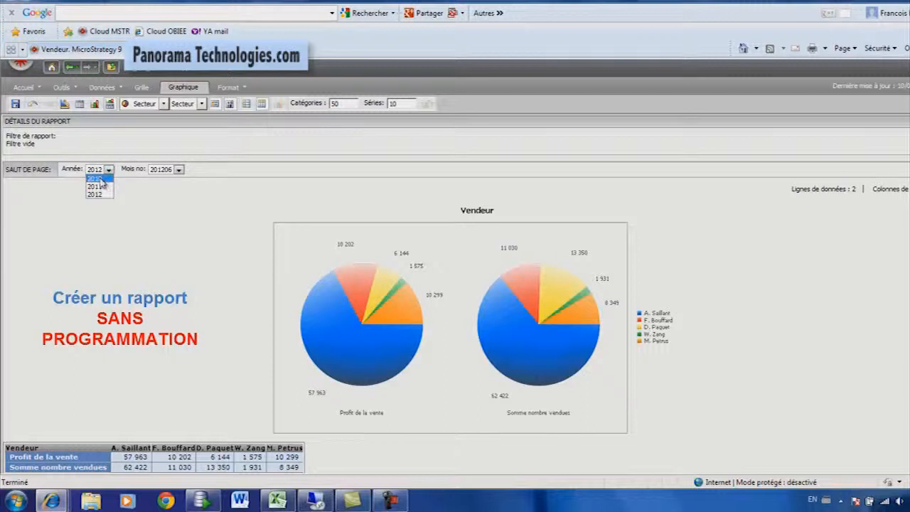
{"action": "left_click", "coordinate": [99, 179]}
{"action": "left_click", "coordinate": [179, 170]}
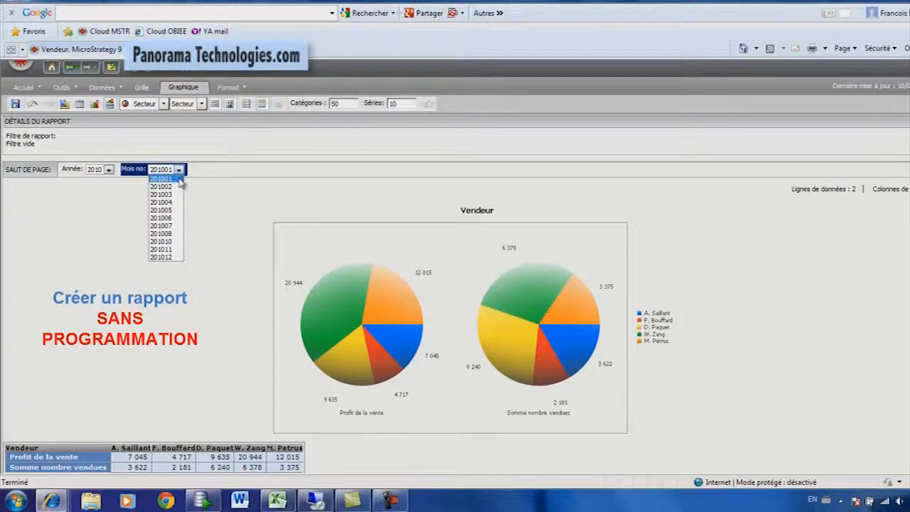
{"action": "left_click", "coordinate": [164, 233]}
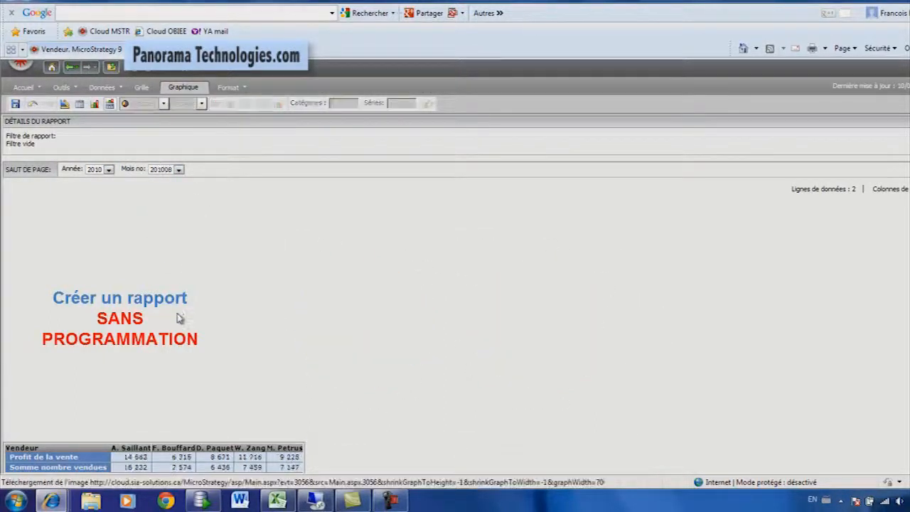
Display the report for year 2011 and month 201106.
{"action": "left_click", "coordinate": [109, 170]}
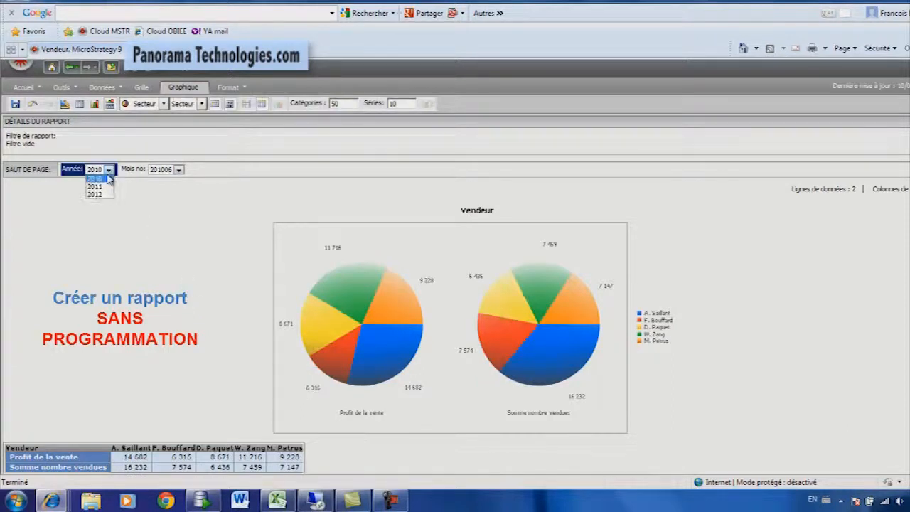
{"action": "left_click", "coordinate": [94, 186]}
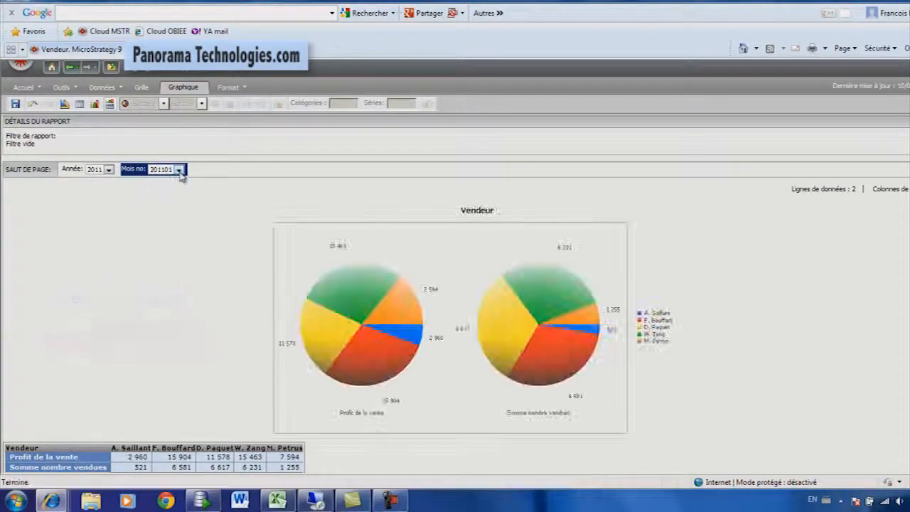
{"action": "left_click", "coordinate": [180, 170]}
{"action": "left_click", "coordinate": [164, 216]}
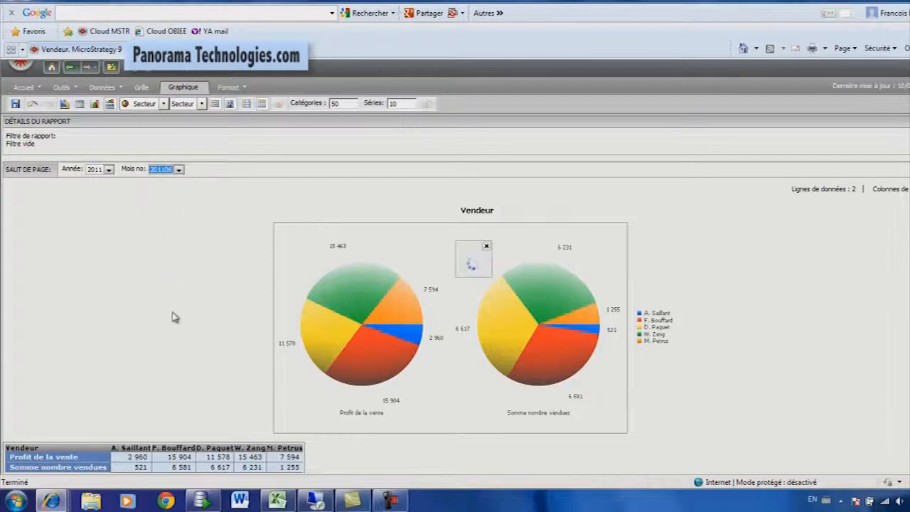
Set the report's page-by selection to year 2012 and month 201206.
{"action": "left_click", "coordinate": [109, 171]}
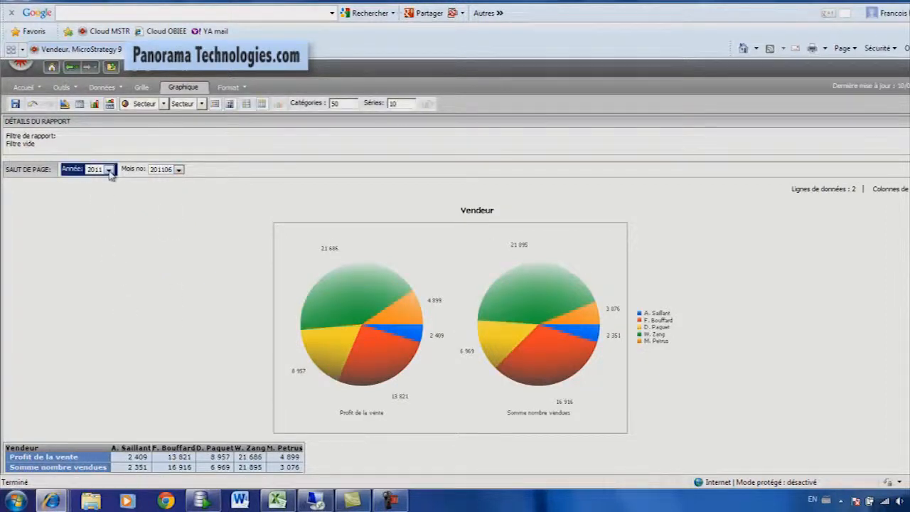
{"action": "left_click", "coordinate": [110, 171]}
{"action": "left_click", "coordinate": [108, 196]}
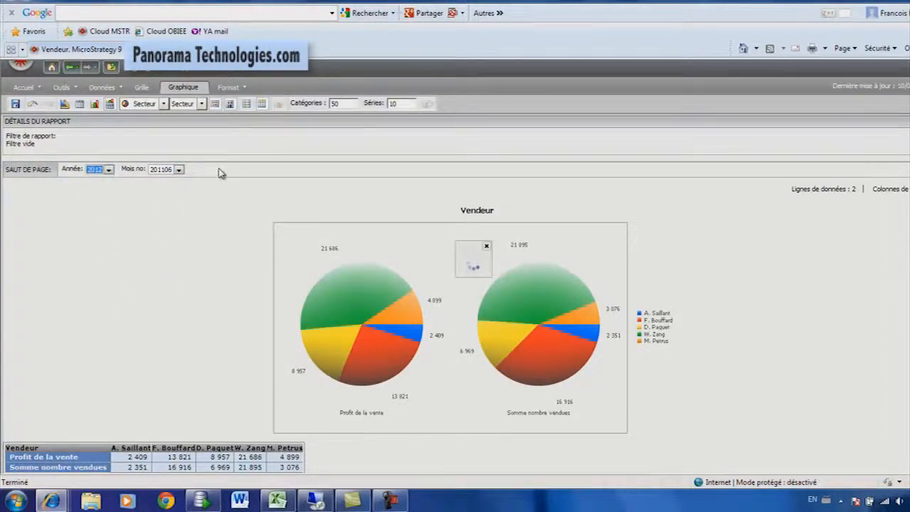
{"action": "left_click", "coordinate": [179, 170]}
{"action": "left_click", "coordinate": [170, 218]}
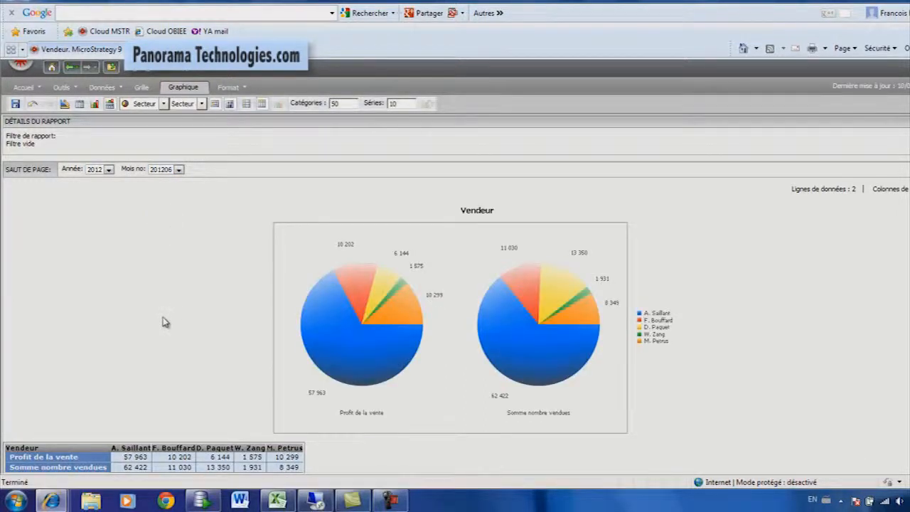
Save the two-pie report in Mes rapports as Vendeur, overwriting the existing report.
{"action": "left_click", "coordinate": [16, 106]}
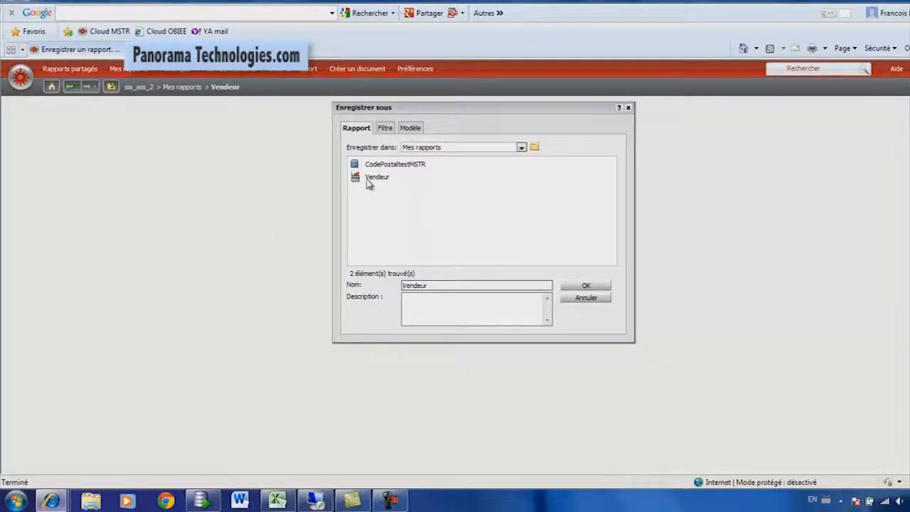
{"action": "left_click", "coordinate": [368, 180]}
{"action": "left_click", "coordinate": [585, 286]}
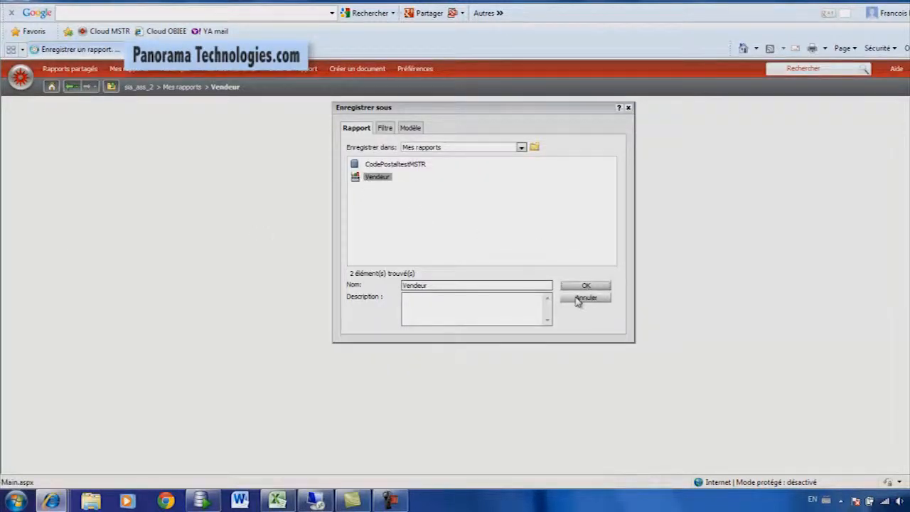
{"action": "left_click", "coordinate": [465, 140]}
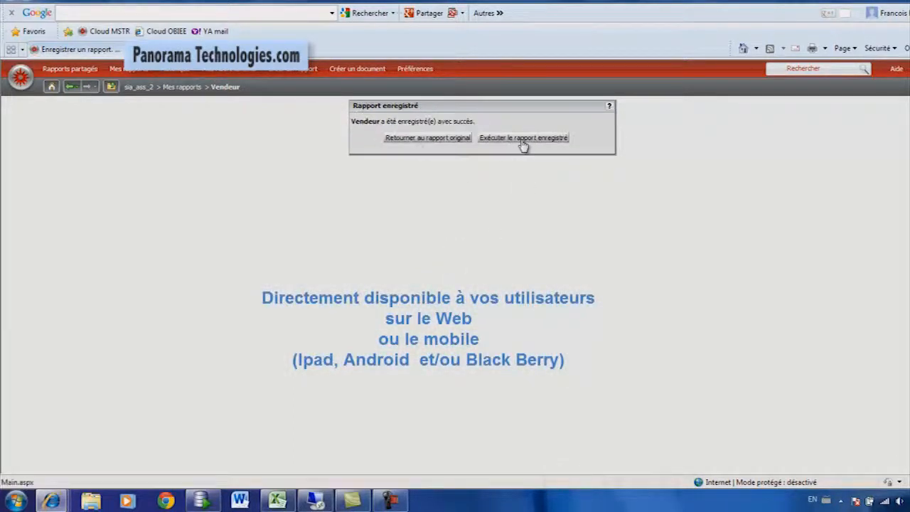
Run the saved report and remove the Profit de la vente measure from it in design mode.
{"action": "left_click", "coordinate": [524, 140]}
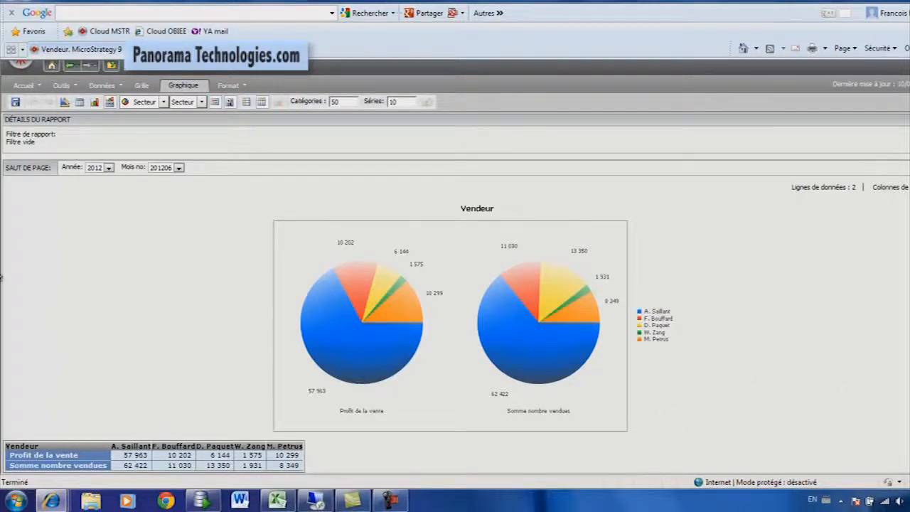
{"action": "left_click", "coordinate": [62, 103]}
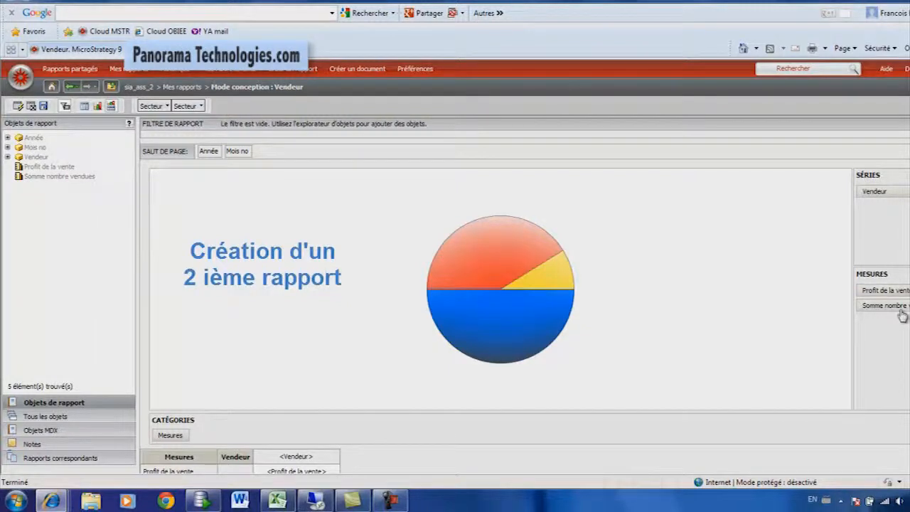
{"action": "left_click_drag", "start_coordinate": [894, 290], "coordinate": [64, 266]}
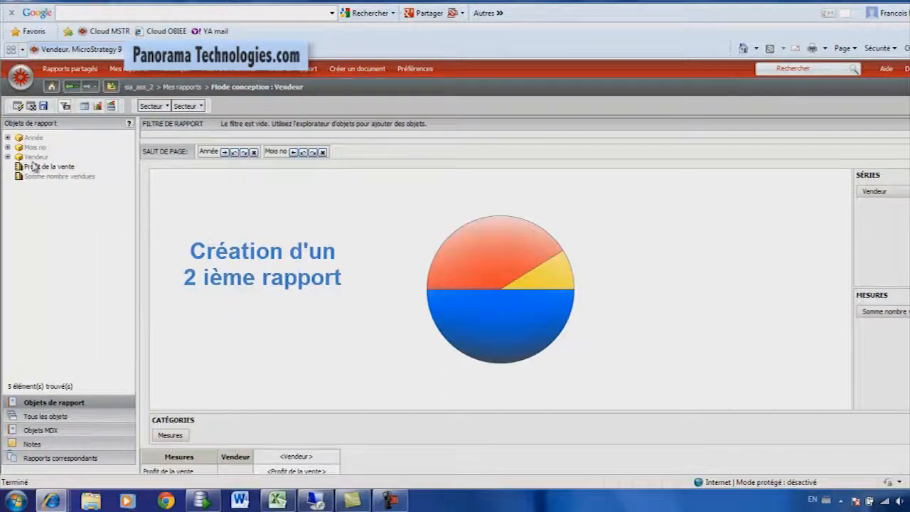
Add the Type Modèle attribute to the report rows beside Mesures, making it a graph category.
{"action": "left_click", "coordinate": [50, 419]}
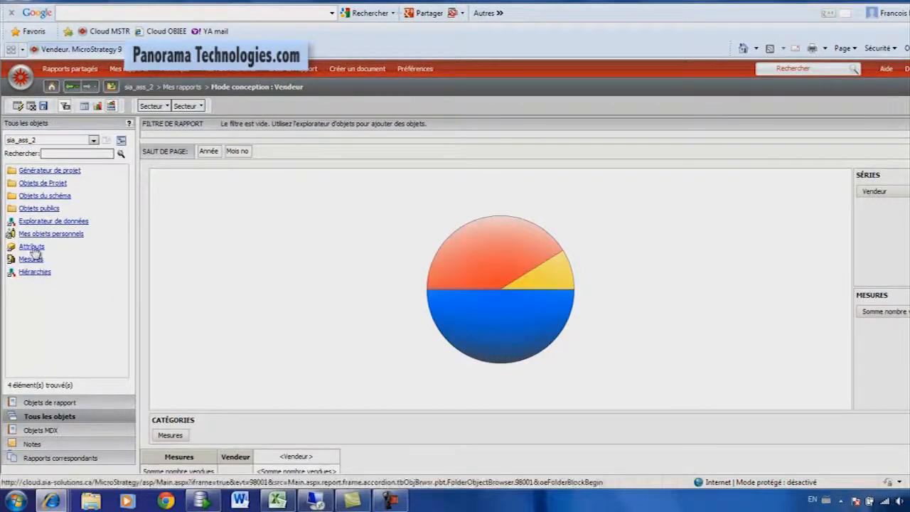
{"action": "left_click", "coordinate": [33, 248]}
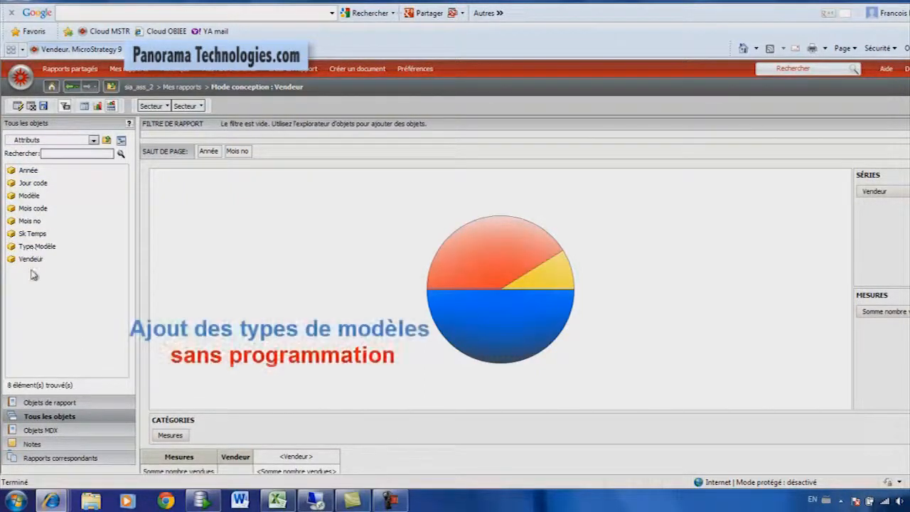
{"action": "left_click", "coordinate": [28, 248]}
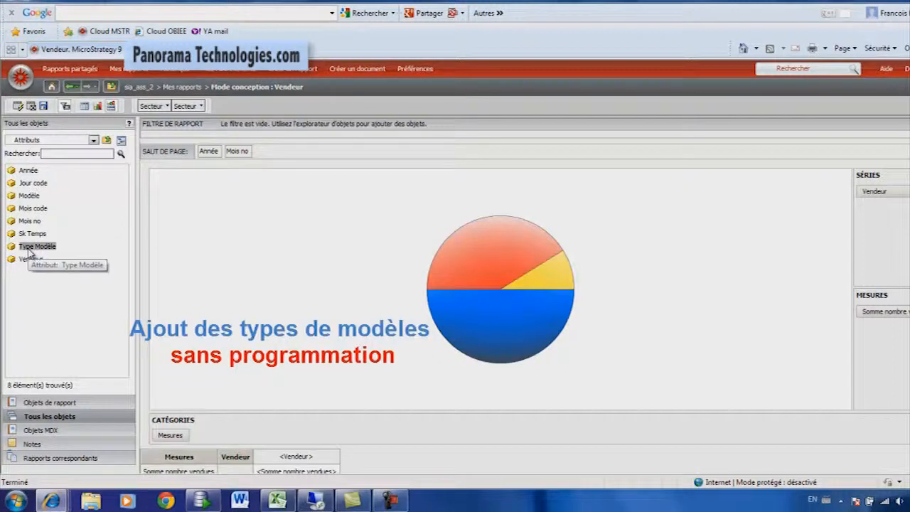
{"action": "left_click_drag", "start_coordinate": [28, 252], "coordinate": [229, 468]}
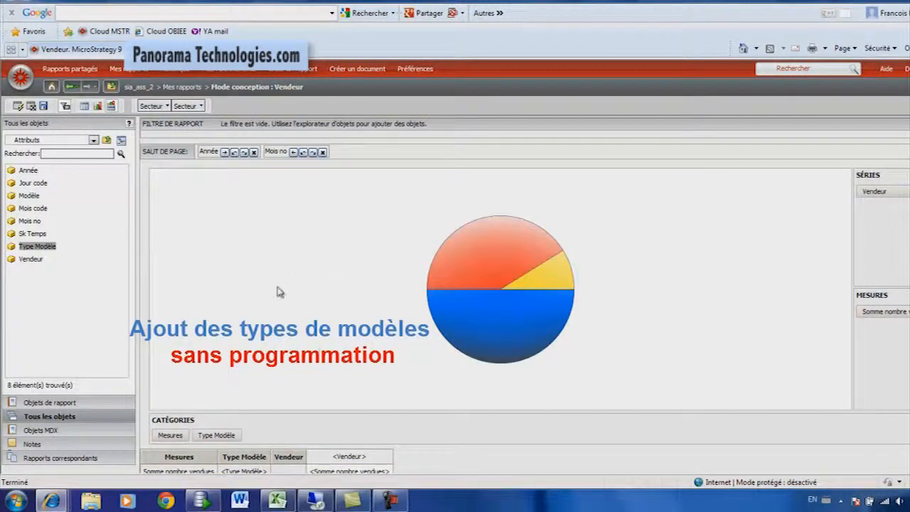
Run the modified report, view it as a grid only, and switch to the combined grid and graph view.
{"action": "left_click", "coordinate": [17, 105]}
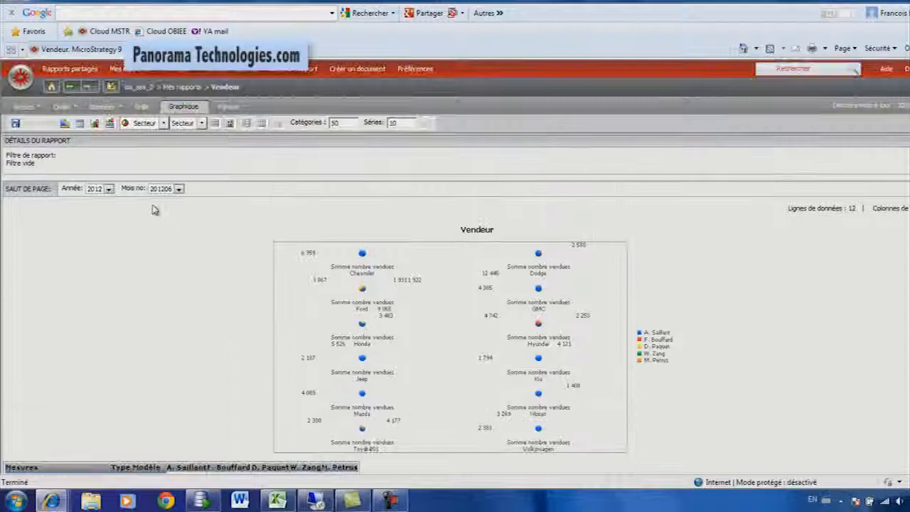
{"action": "left_click", "coordinate": [80, 123]}
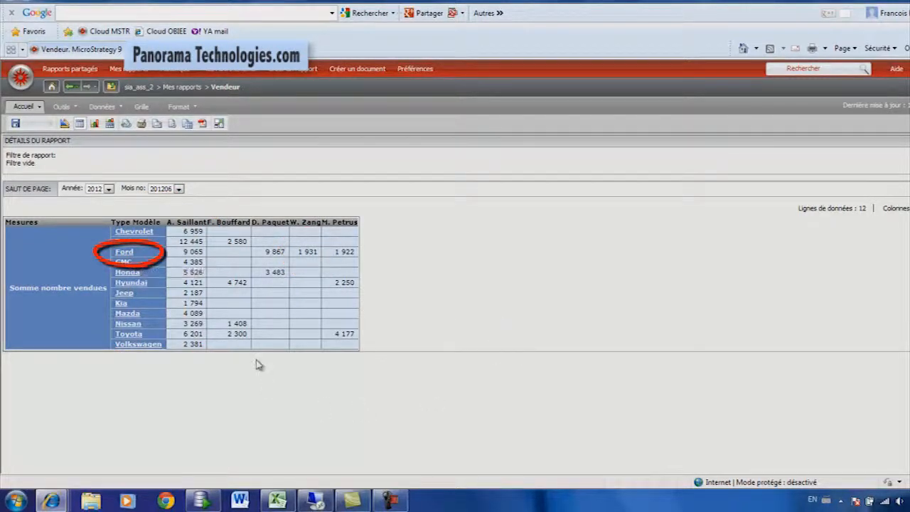
{"action": "left_click", "coordinate": [109, 122]}
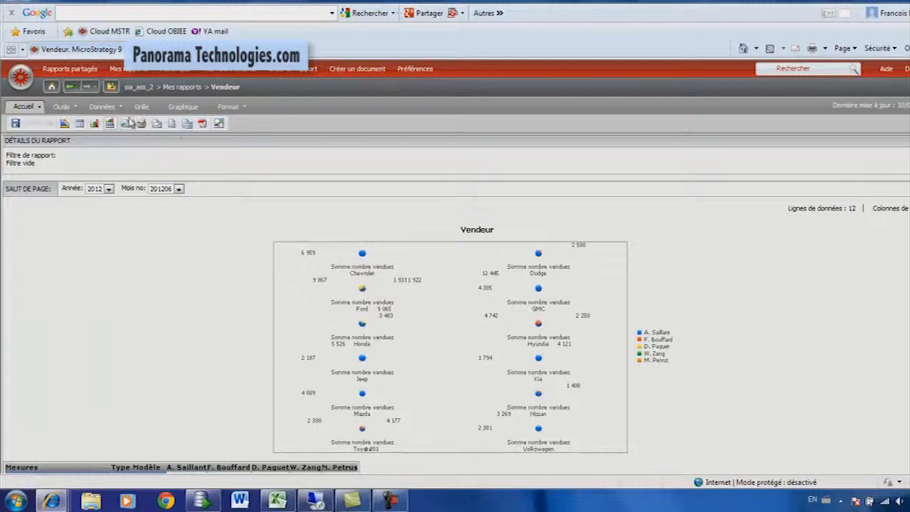
Move the Vendeur attribute from the columns to the page-by area in design mode and run the report.
{"action": "scroll", "coordinate": [181, 334], "scroll_direction": "down", "scroll_amount": 3}
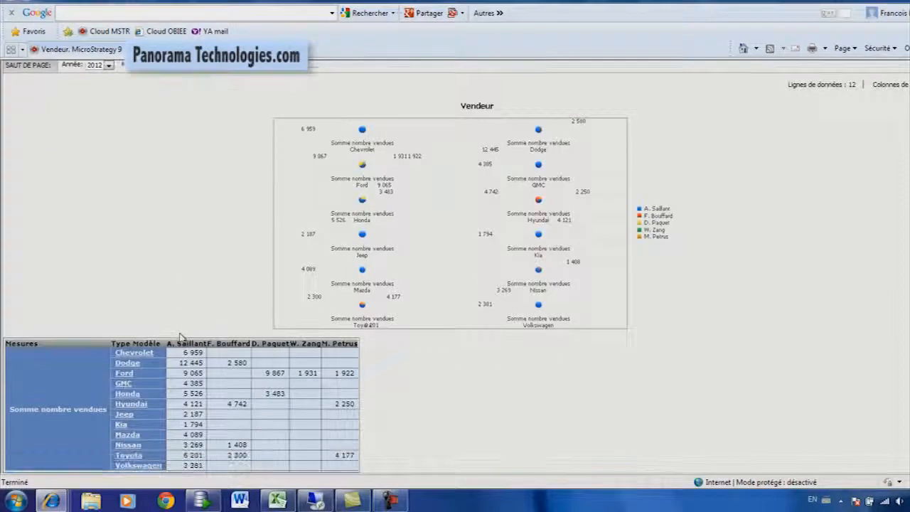
{"action": "scroll", "coordinate": [192, 329], "scroll_direction": "up", "scroll_amount": 3}
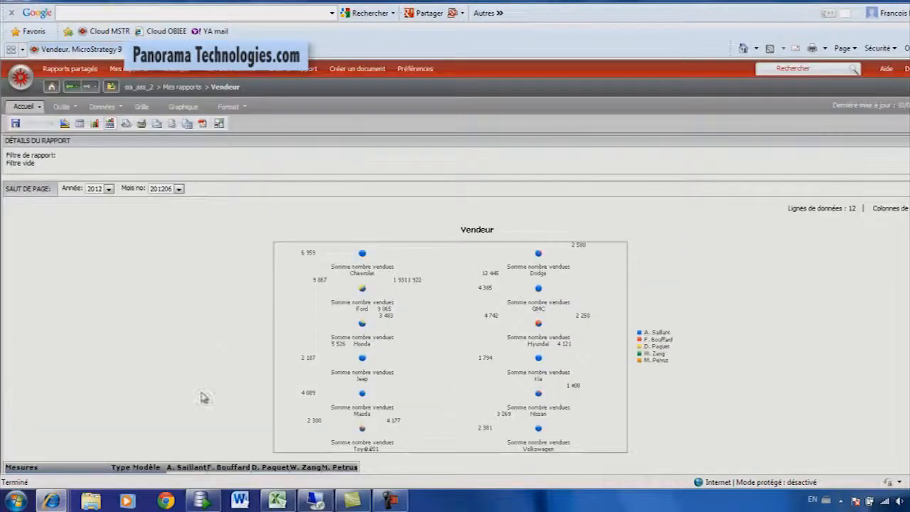
{"action": "scroll", "coordinate": [203, 397], "scroll_direction": "down", "scroll_amount": 2}
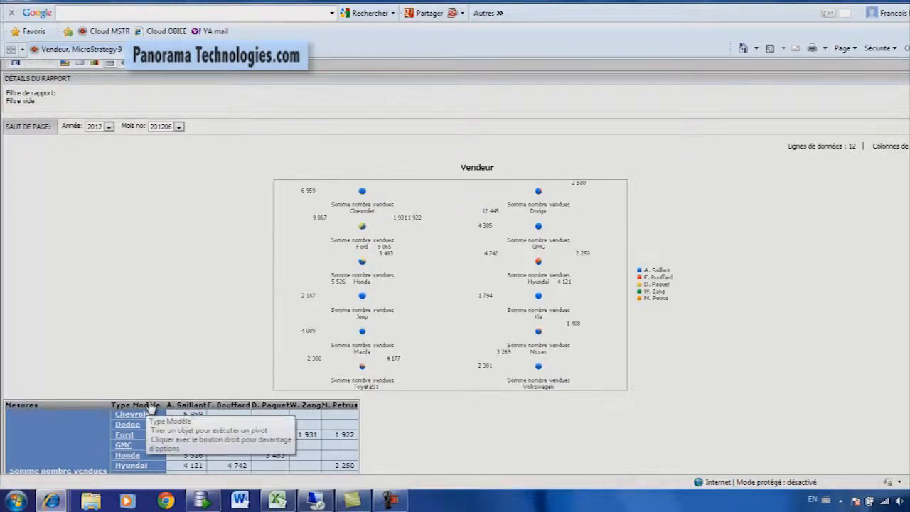
{"action": "scroll", "coordinate": [188, 391], "scroll_direction": "down", "scroll_amount": 2}
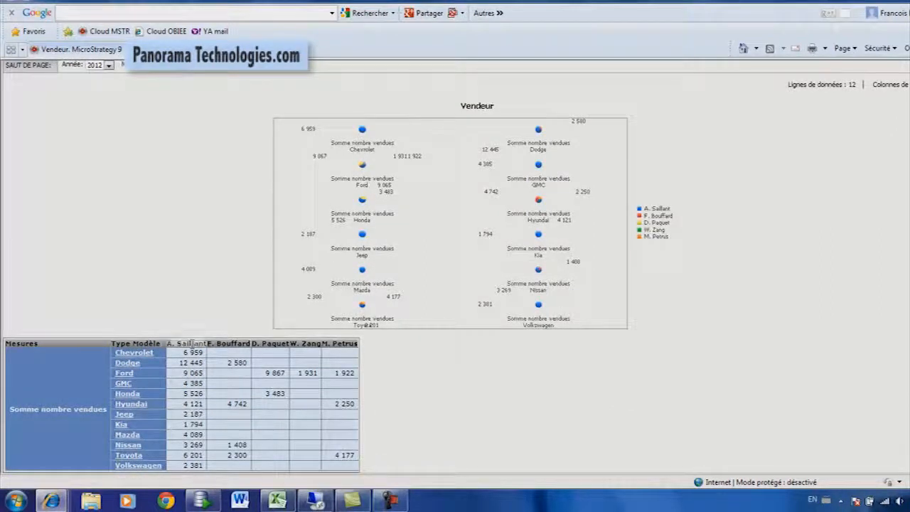
{"action": "scroll", "coordinate": [204, 328], "scroll_direction": "up", "scroll_amount": 4}
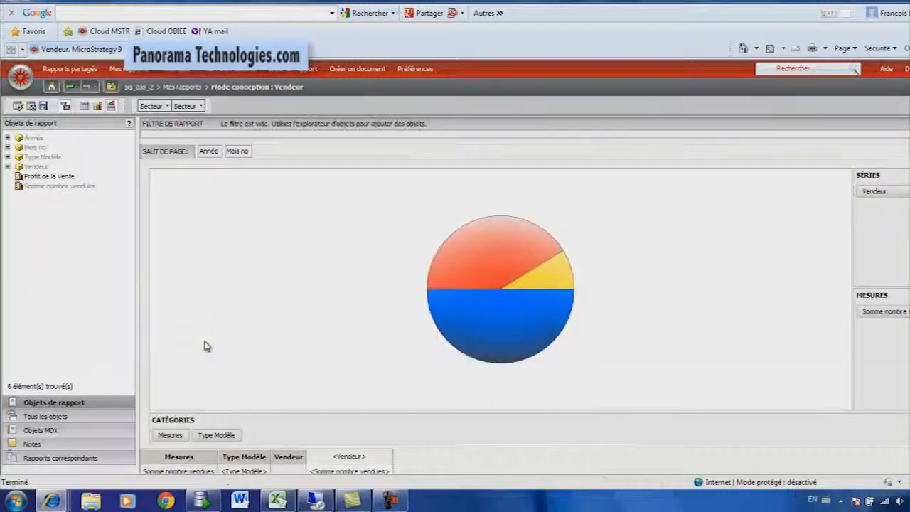
{"action": "left_click_drag", "start_coordinate": [288, 459], "coordinate": [289, 156]}
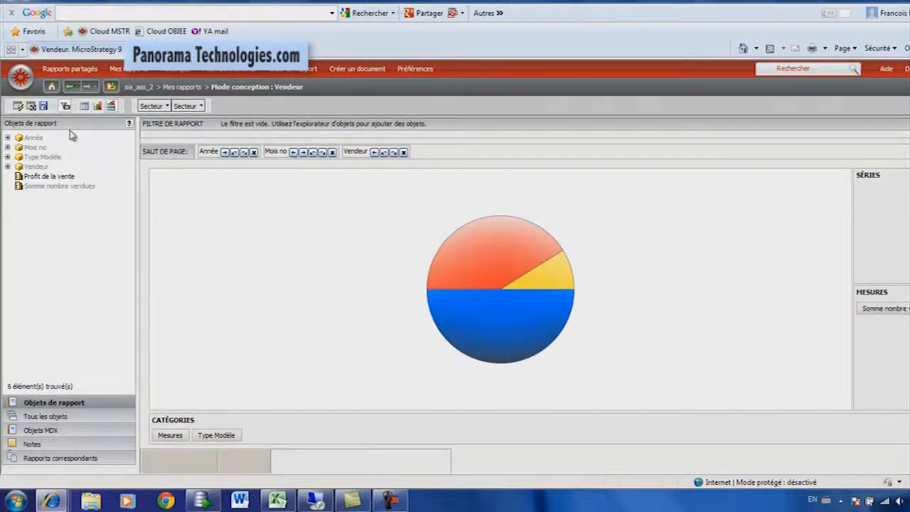
{"action": "left_click", "coordinate": [18, 106]}
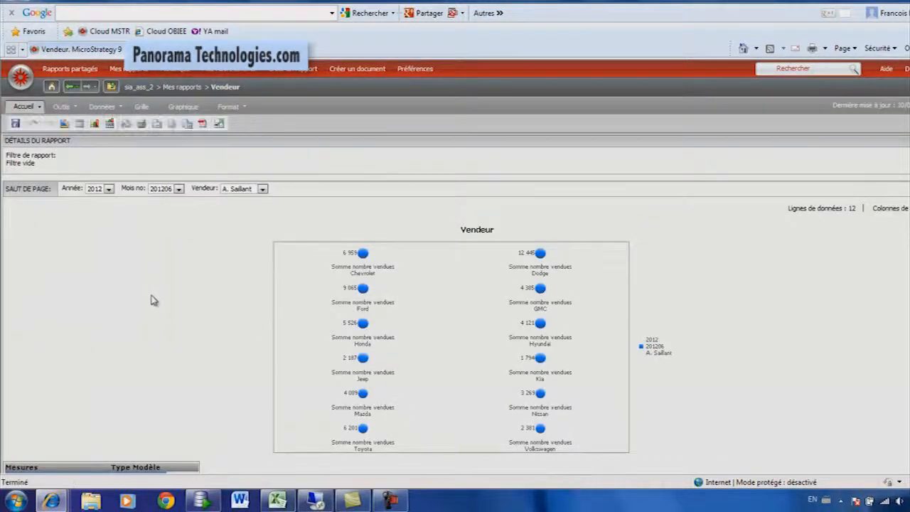
Pivot the grid by moving Mesures and Type Modèle from the rows to the columns, giving a single pie of model types.
{"action": "scroll", "coordinate": [153, 295], "scroll_direction": "down", "scroll_amount": 4}
{"action": "scroll", "coordinate": [153, 295], "scroll_direction": "up", "scroll_amount": 2}
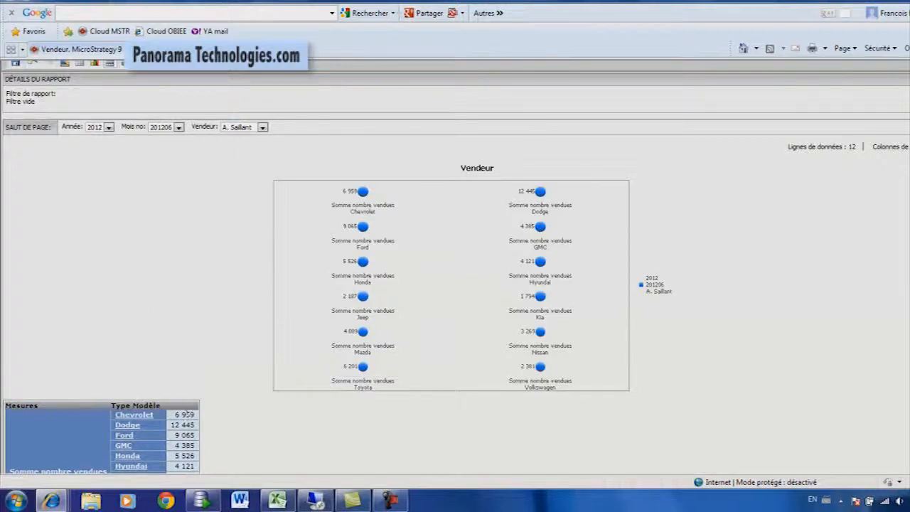
{"action": "left_click_drag", "start_coordinate": [53, 407], "coordinate": [188, 407]}
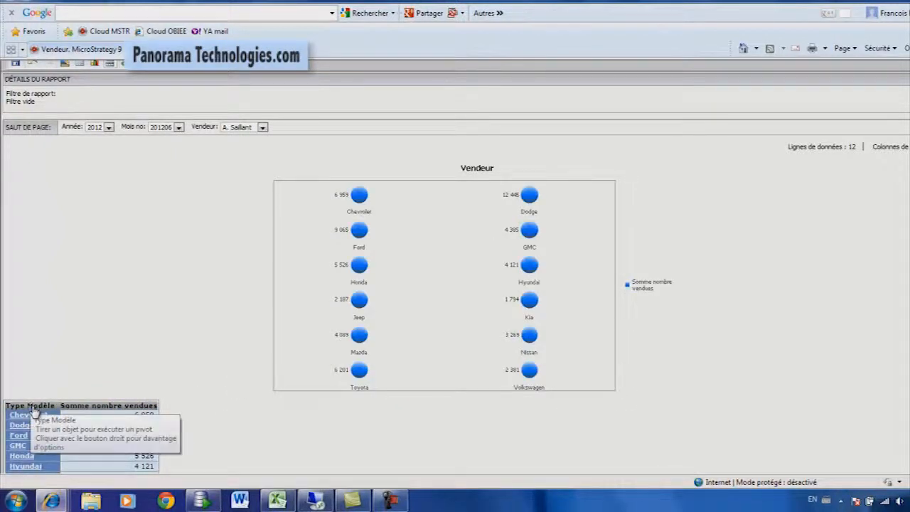
{"action": "left_click_drag", "start_coordinate": [34, 410], "coordinate": [122, 406]}
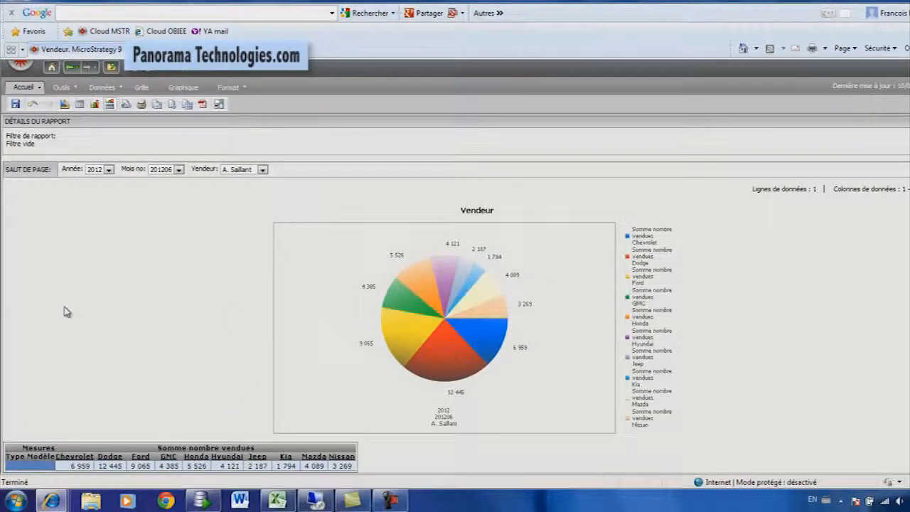
Examine the pie slices and page the report by Vendeur to the fourth salesperson in the list, finishing on the second.
{"action": "left_click", "coordinate": [206, 169]}
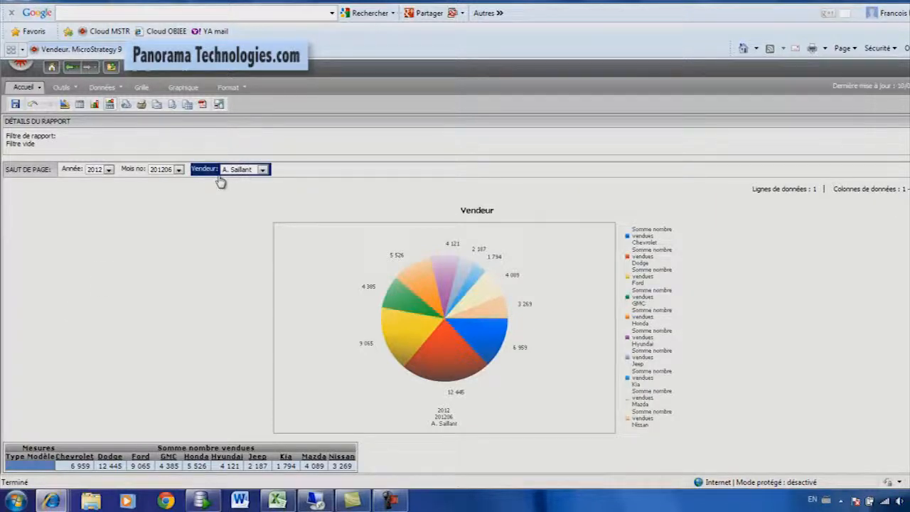
{"action": "mouse_move", "coordinate": [458, 363]}
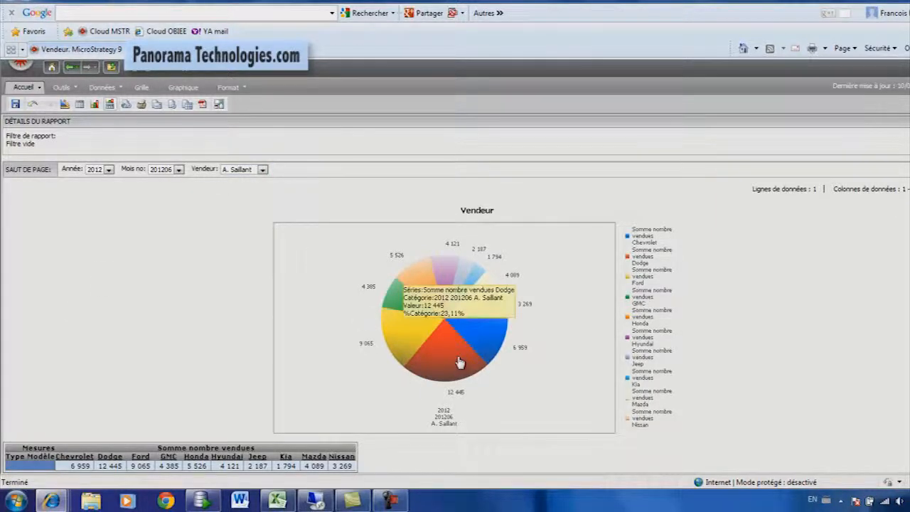
{"action": "mouse_move", "coordinate": [408, 344]}
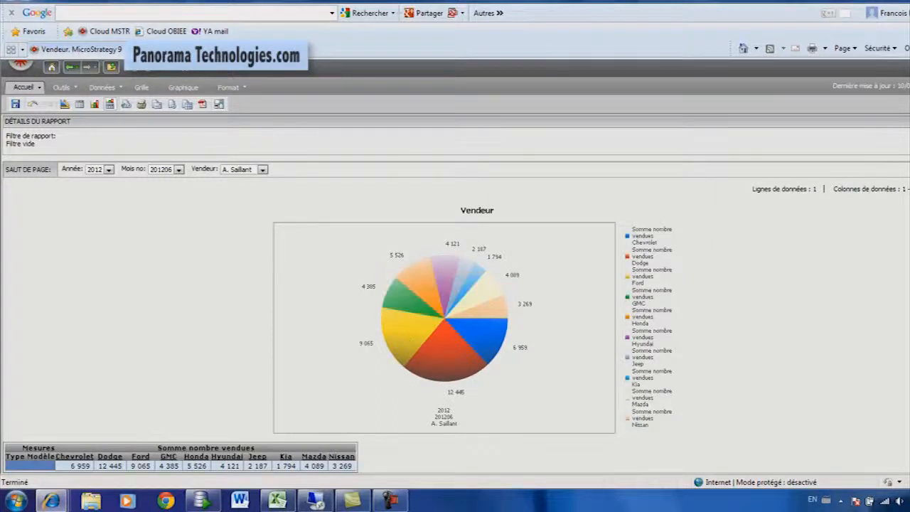
{"action": "left_click", "coordinate": [262, 169]}
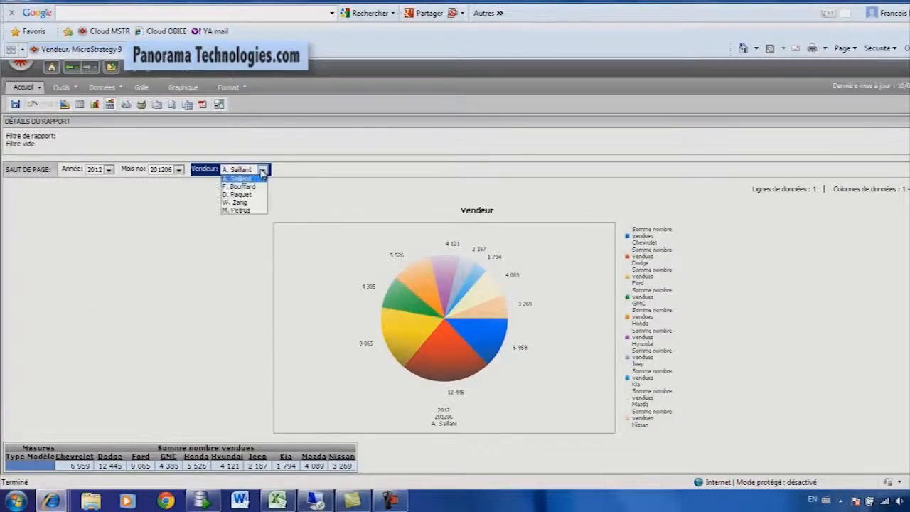
{"action": "left_click", "coordinate": [239, 202]}
{"action": "mouse_move", "coordinate": [453, 311]}
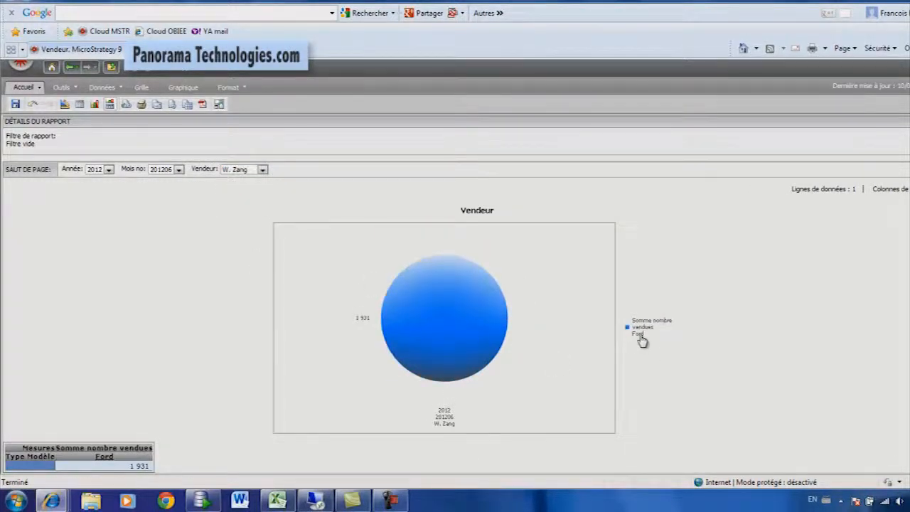
{"action": "left_click", "coordinate": [262, 169]}
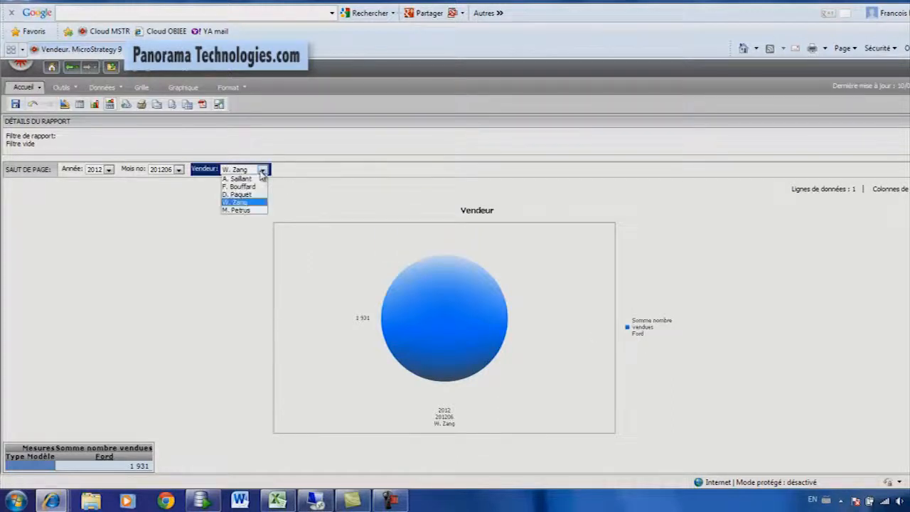
{"action": "left_click", "coordinate": [253, 189]}
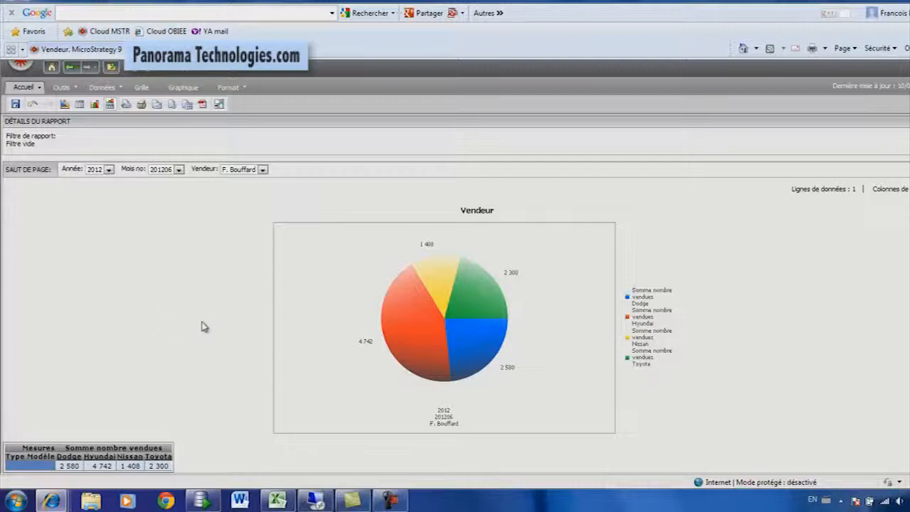
Add the Profit de la vente measure to the report in design mode and run it.
{"action": "left_click", "coordinate": [64, 105]}
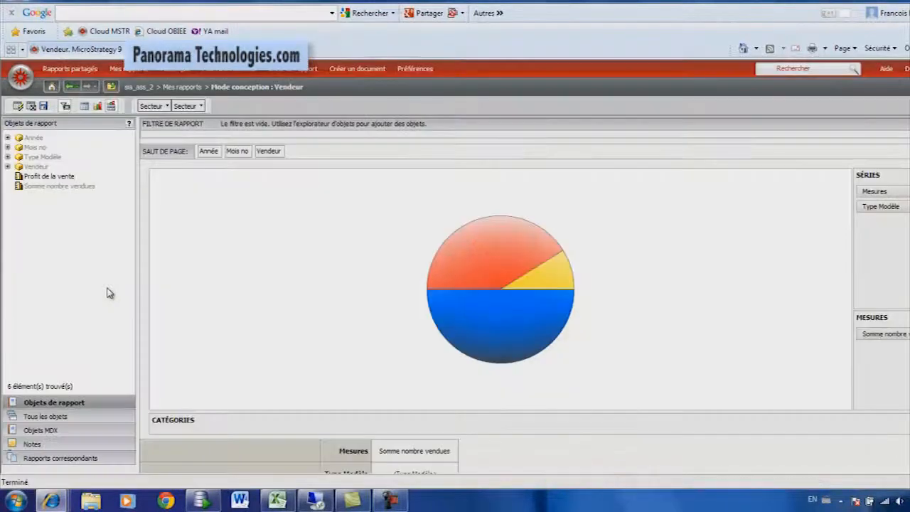
{"action": "left_click", "coordinate": [31, 178]}
{"action": "left_click_drag", "start_coordinate": [31, 181], "coordinate": [888, 338]}
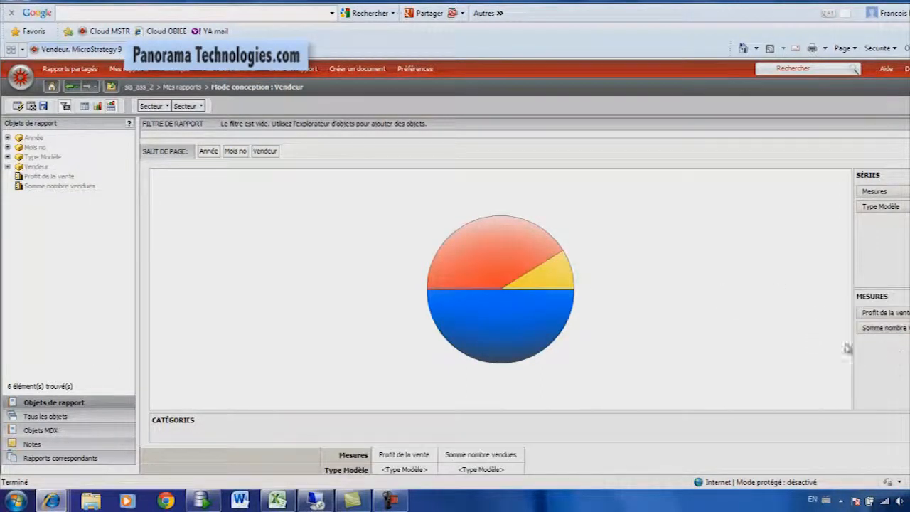
{"action": "left_click", "coordinate": [17, 106]}
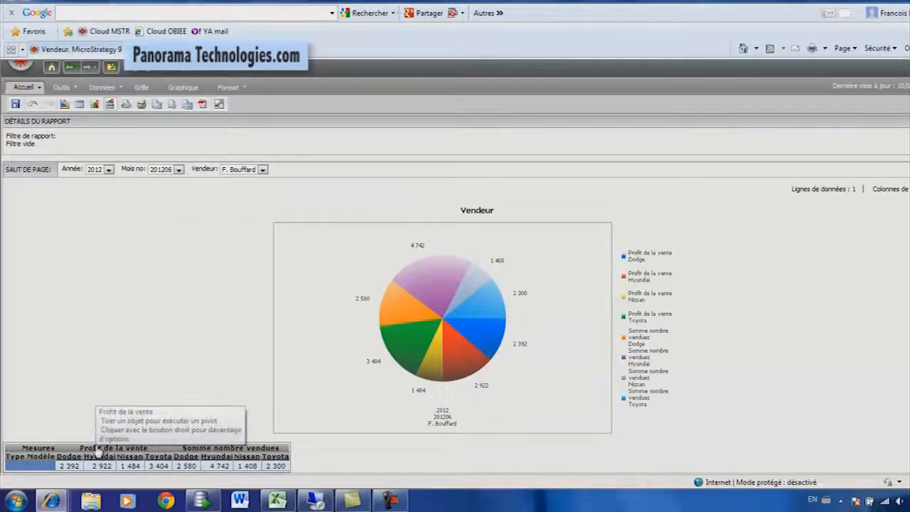
Pivot the measures from the columns to the grid rows so each measure gets its own pie split by model type.
{"action": "left_click_drag", "start_coordinate": [98, 449], "coordinate": [28, 459]}
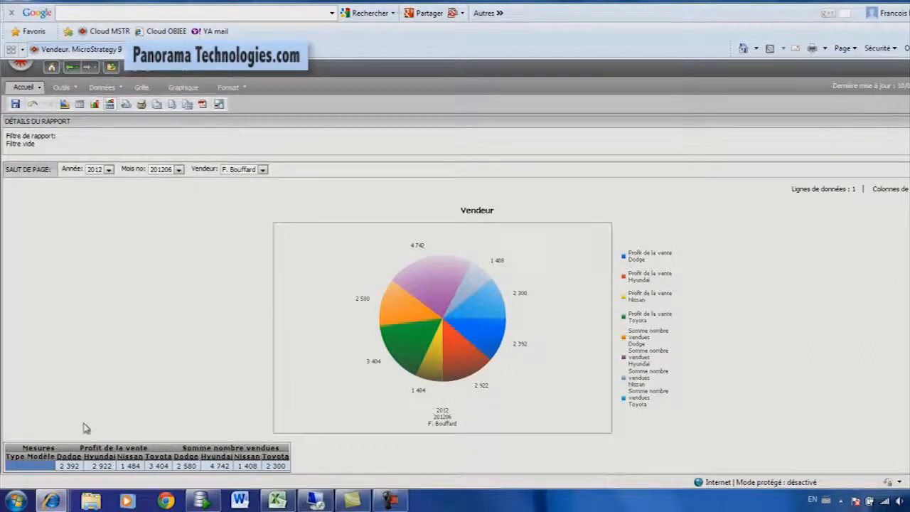
{"action": "left_click_drag", "start_coordinate": [103, 447], "coordinate": [12, 466]}
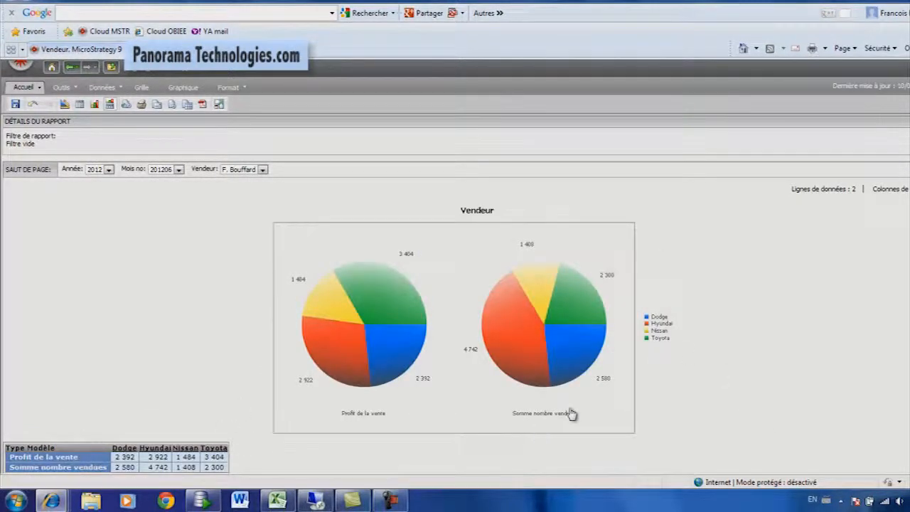
{"action": "mouse_move", "coordinate": [518, 371]}
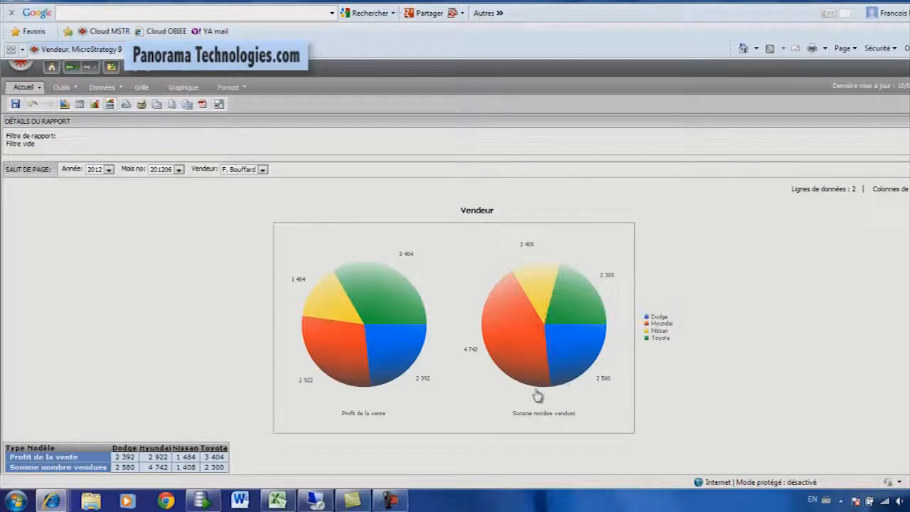
{"action": "mouse_move", "coordinate": [327, 323]}
Save the report in Mes rapports as Vendeur et les types and run the saved report.
{"action": "left_click", "coordinate": [18, 104]}
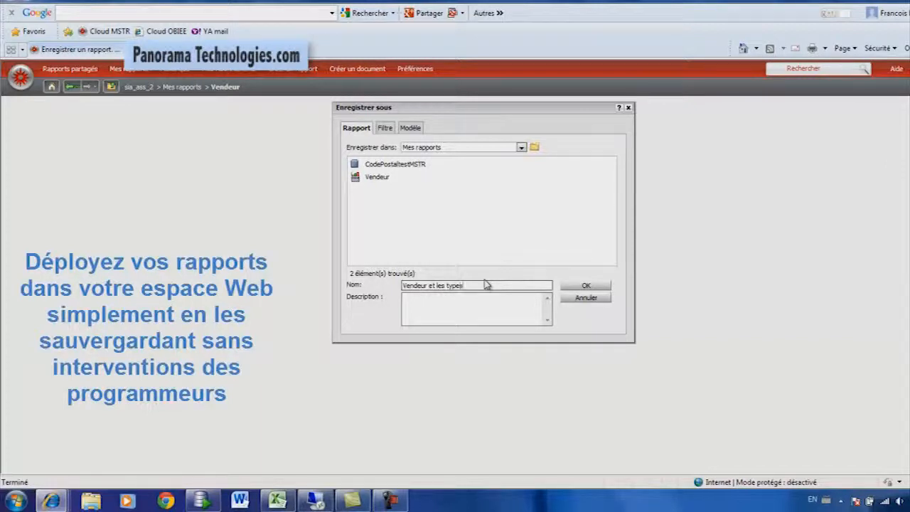
{"action": "left_click", "coordinate": [586, 285]}
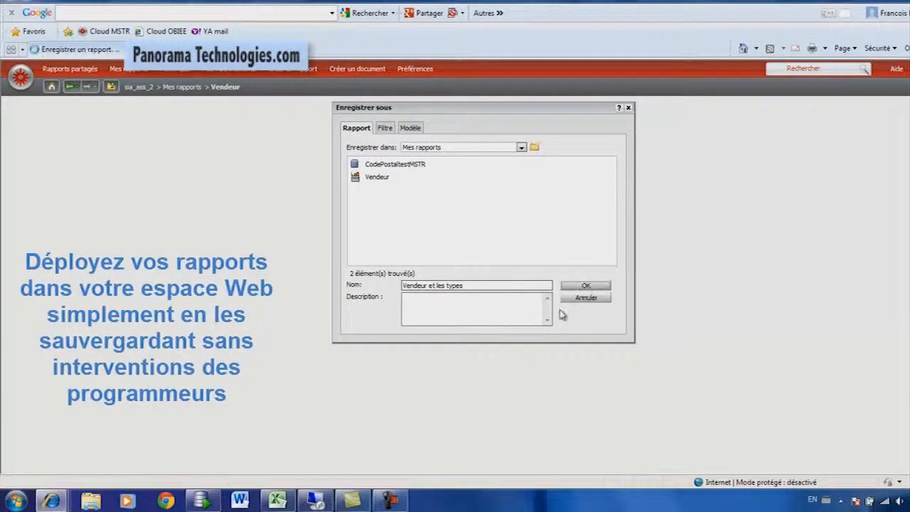
{"action": "left_click", "coordinate": [490, 138]}
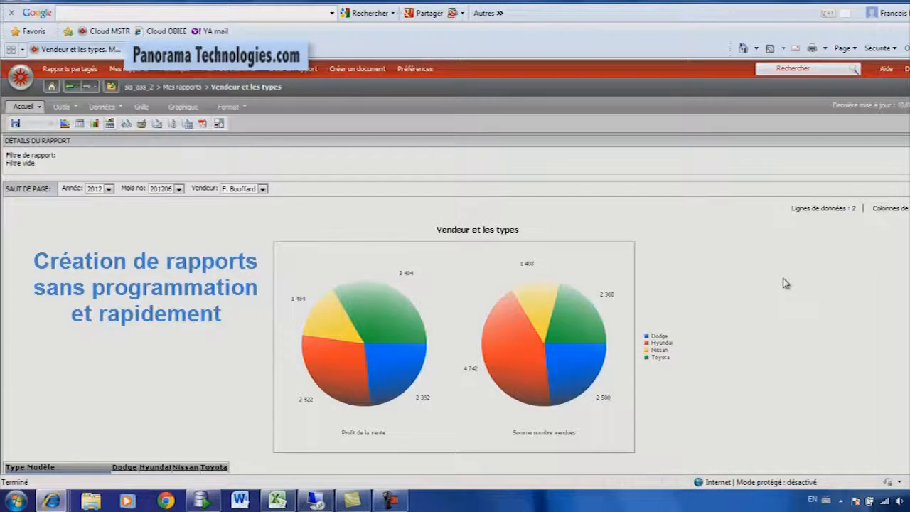
{"action": "scroll", "coordinate": [785, 283], "scroll_direction": "down", "scroll_amount": 1}
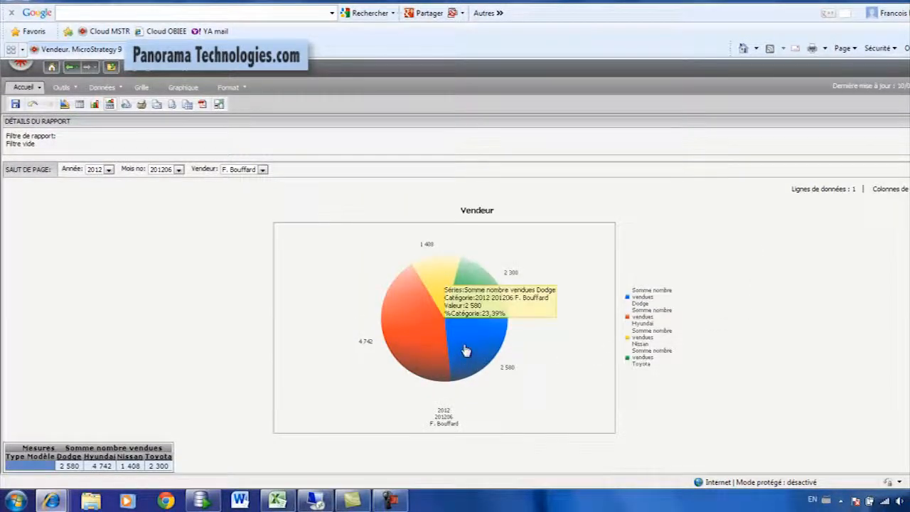
Open the single-pie Vendeur report in design mode.
{"action": "mouse_move", "coordinate": [433, 291]}
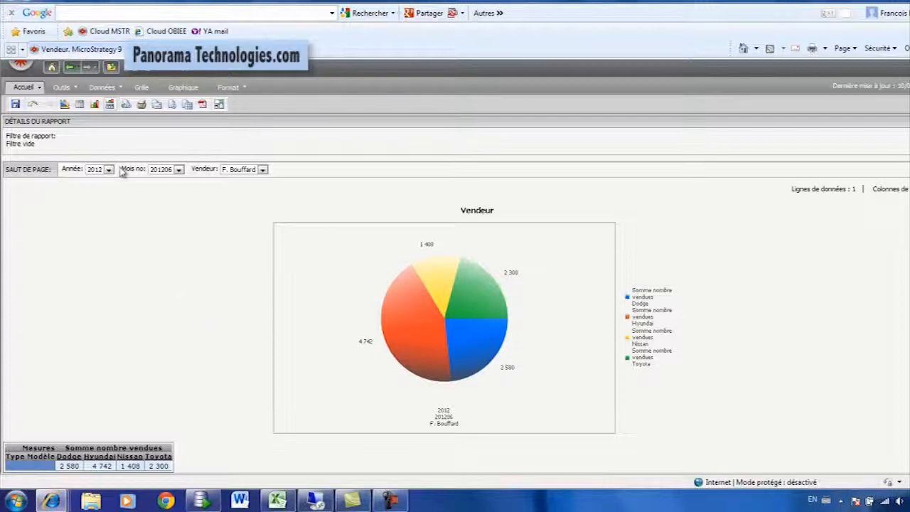
{"action": "left_click", "coordinate": [66, 105]}
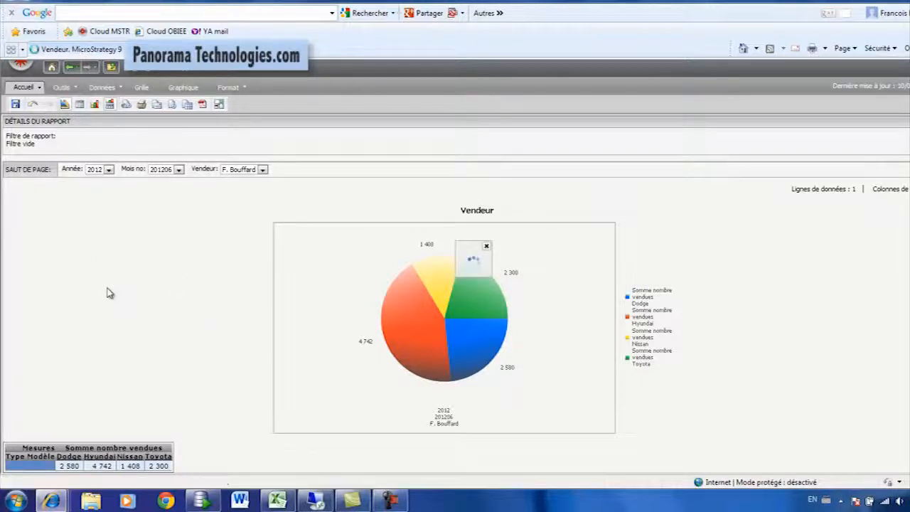